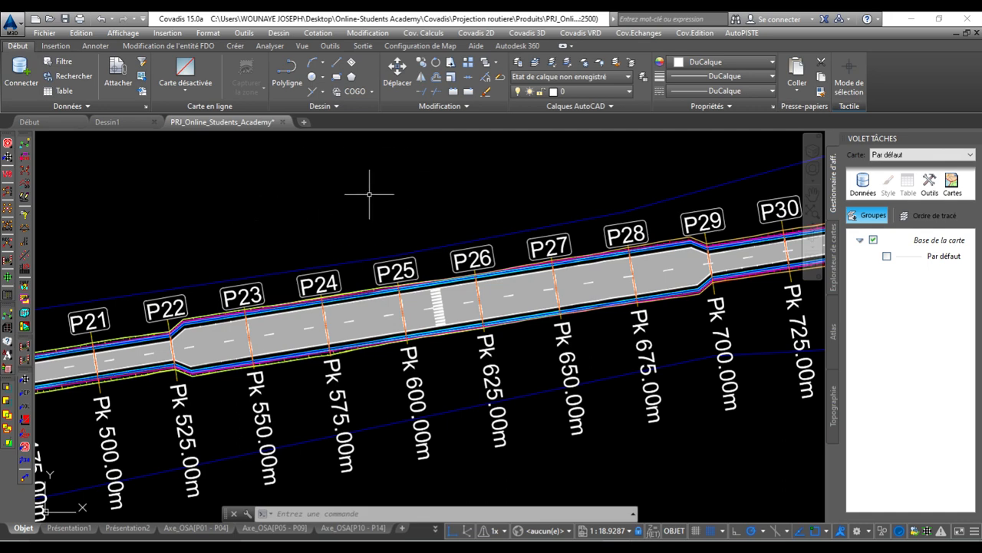
- Review the new scales offered in the drawing's scale change dialog, then leave it without applying one
left_click(479, 35)
left_click(510, 49)
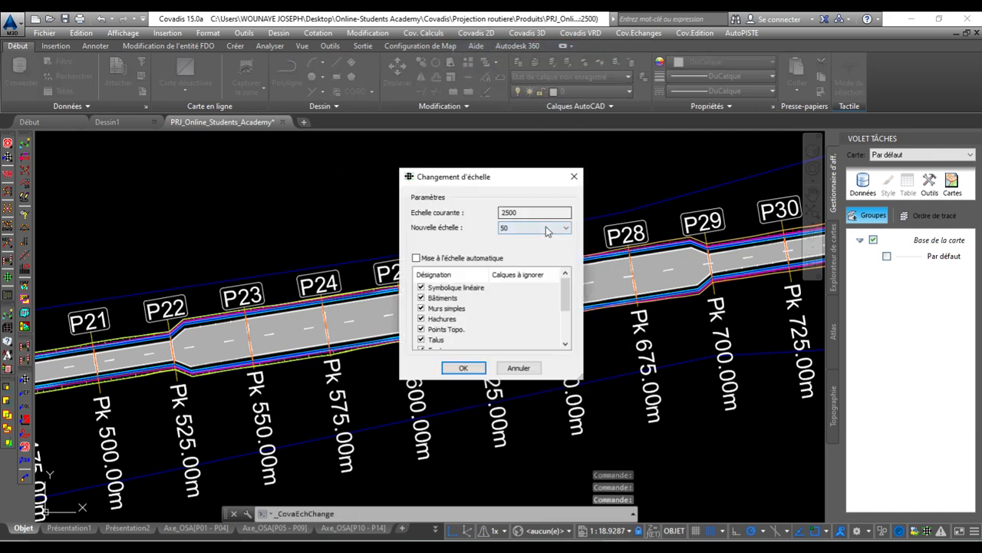
left_click(545, 227)
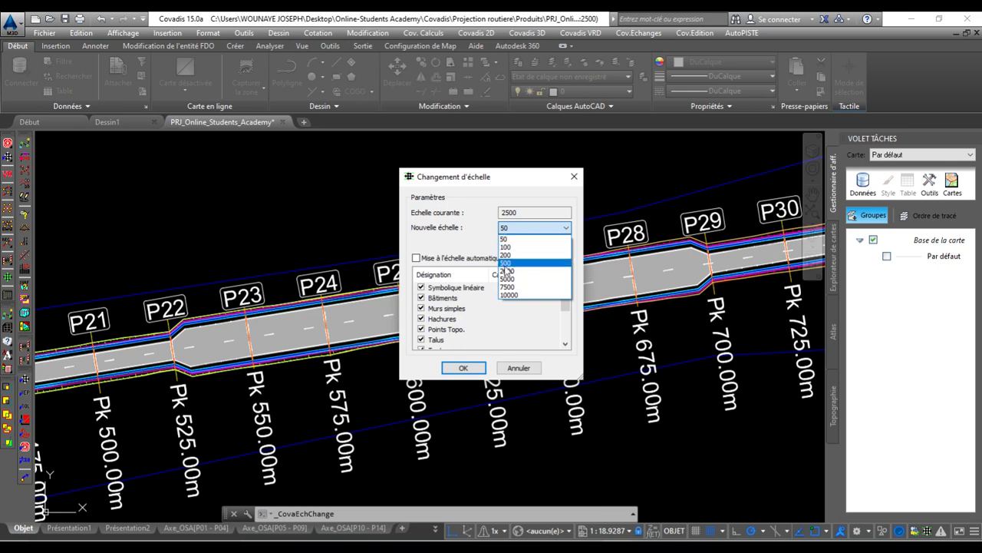
left_click(525, 368)
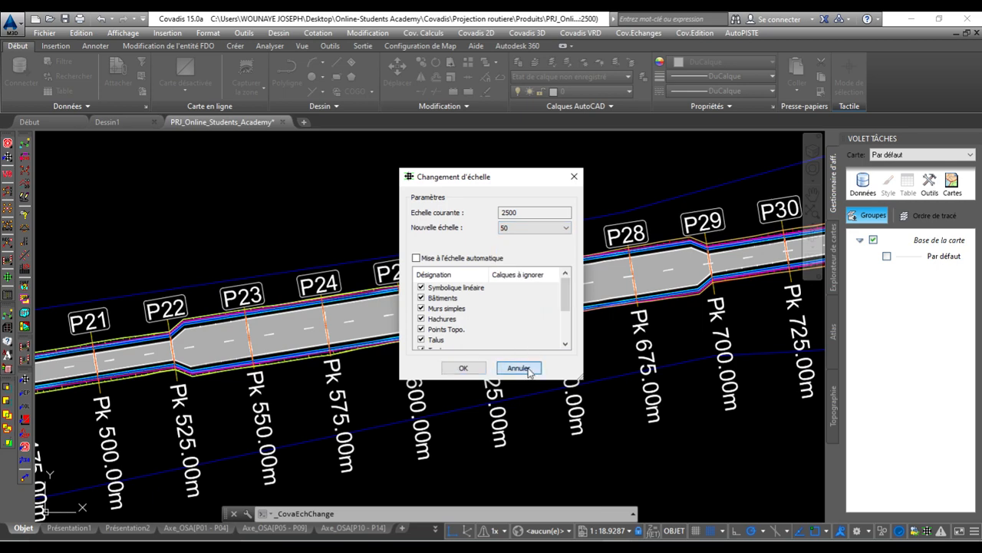
left_click(522, 368)
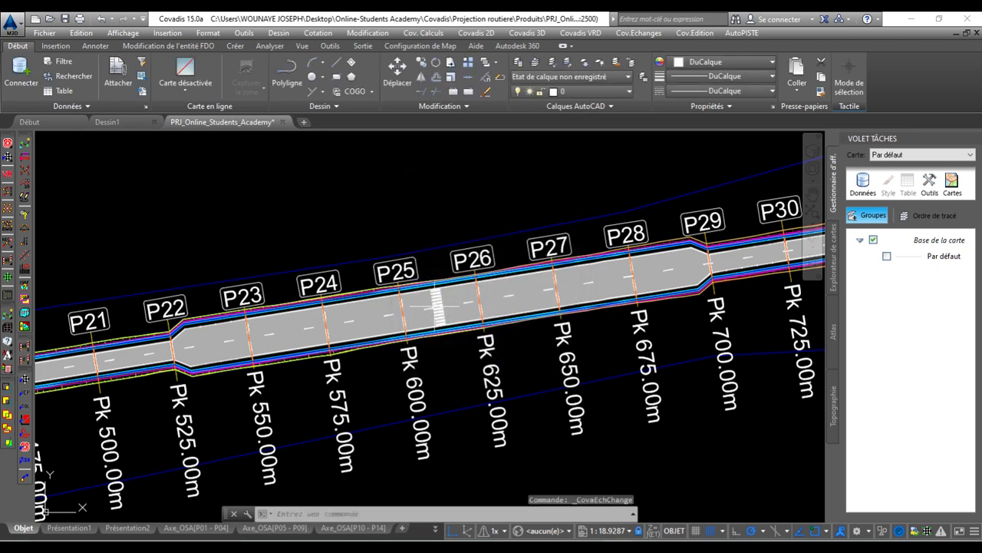
- Open the program options at the display (Affichage) settings
left_click(12, 29)
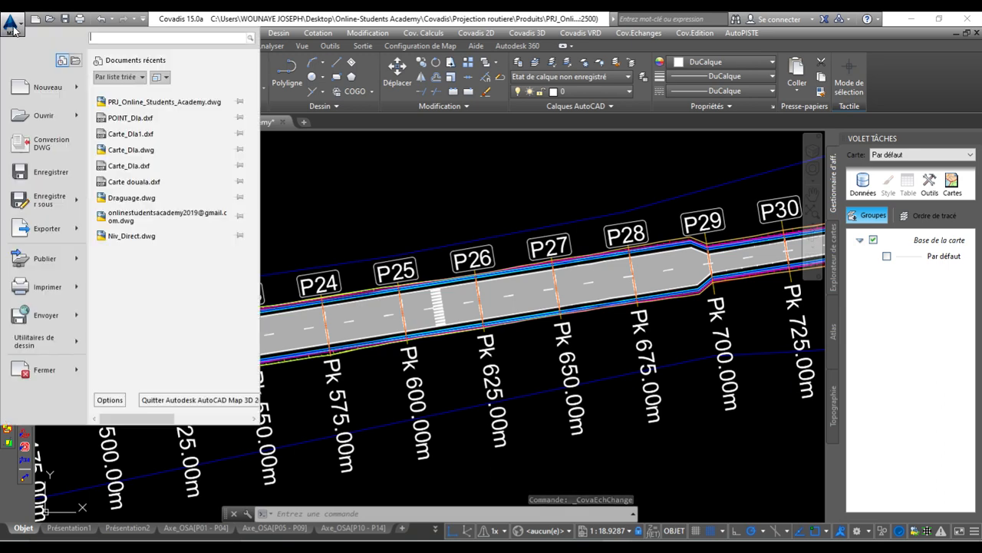
left_click(109, 399)
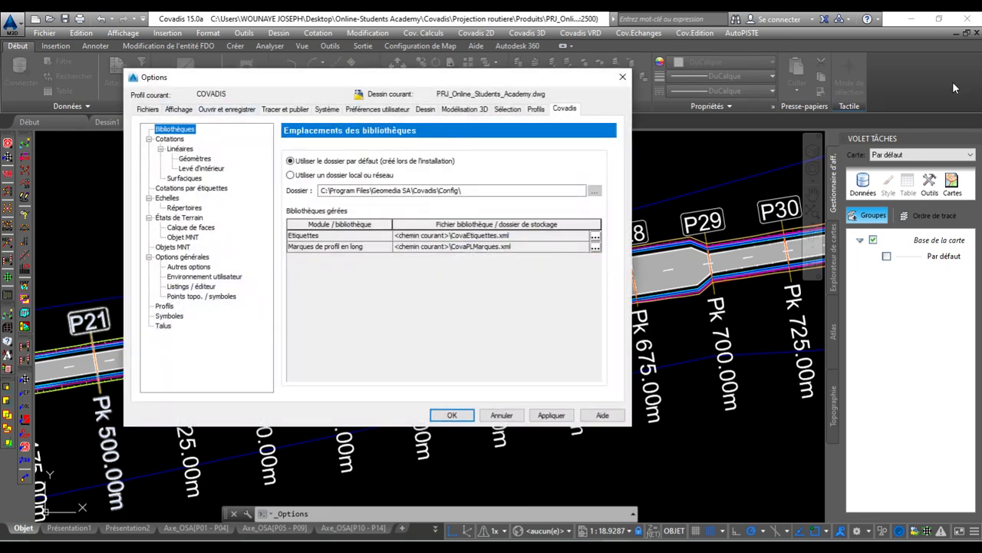
left_click(170, 112)
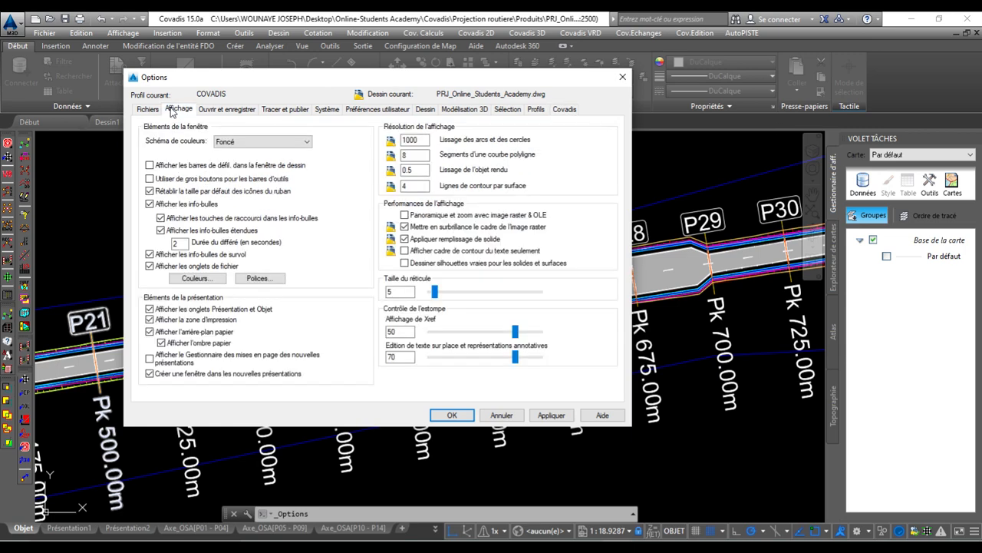
- Set the window colour scheme to Clair and apply it
left_click(235, 139)
left_click(229, 162)
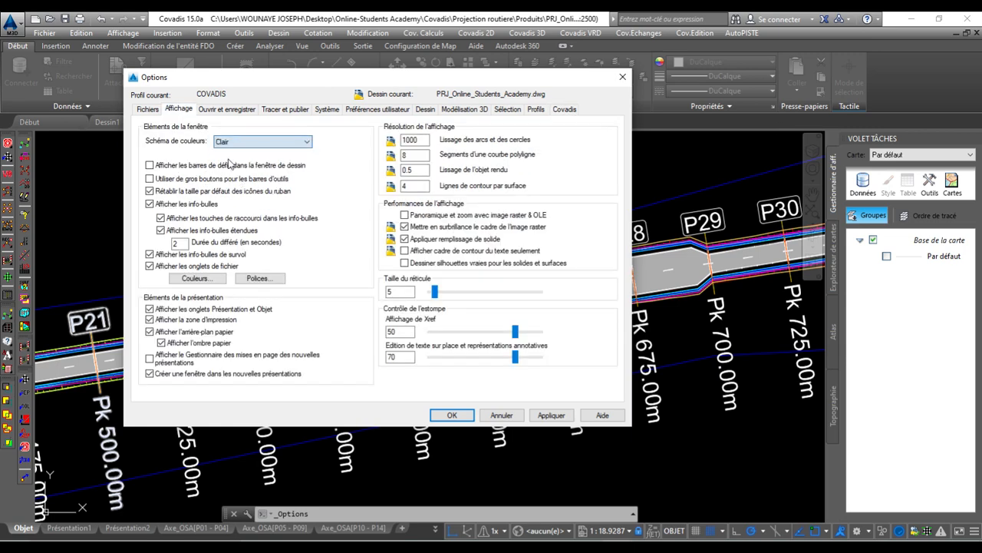
left_click(554, 414)
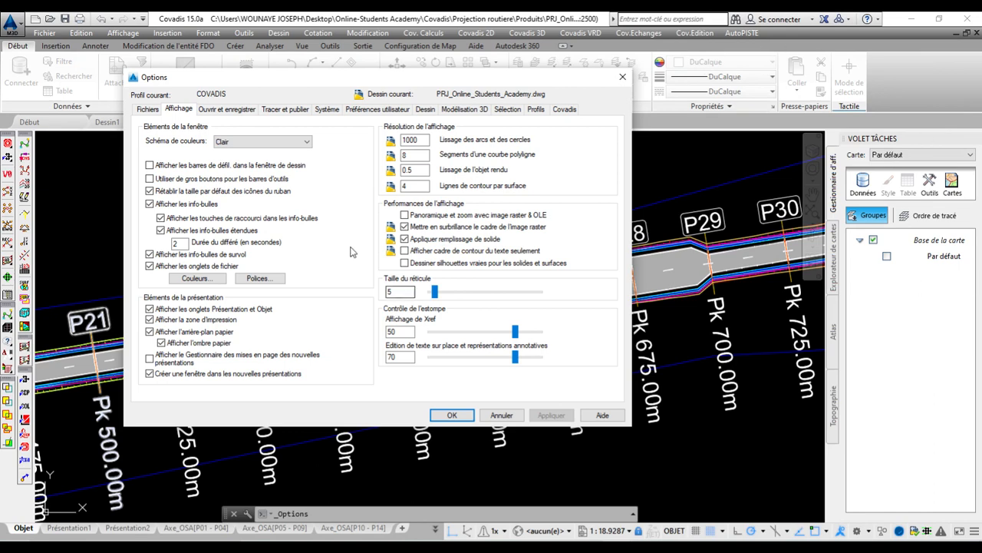
- Set the window colour scheme back to Foncé and apply it
left_click(257, 142)
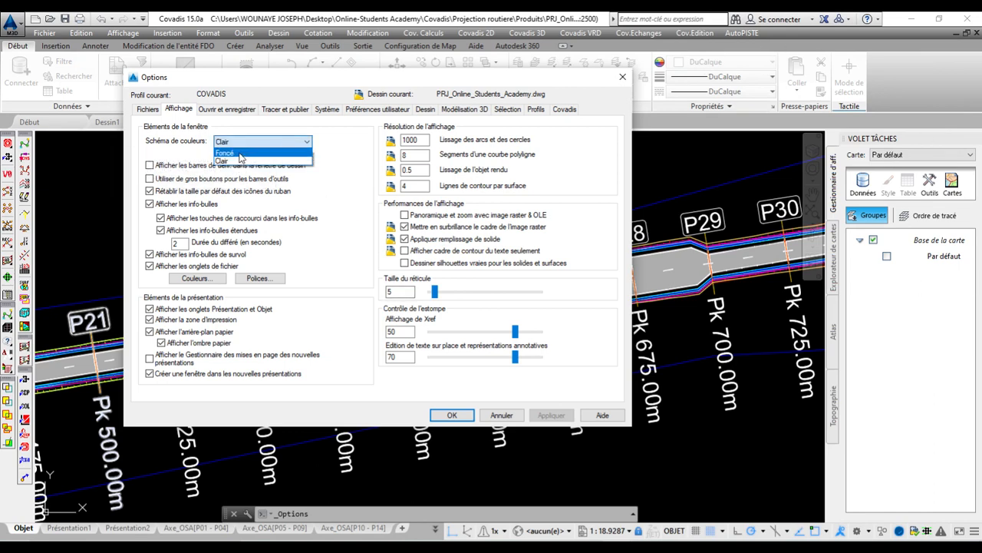
left_click(241, 153)
left_click(551, 415)
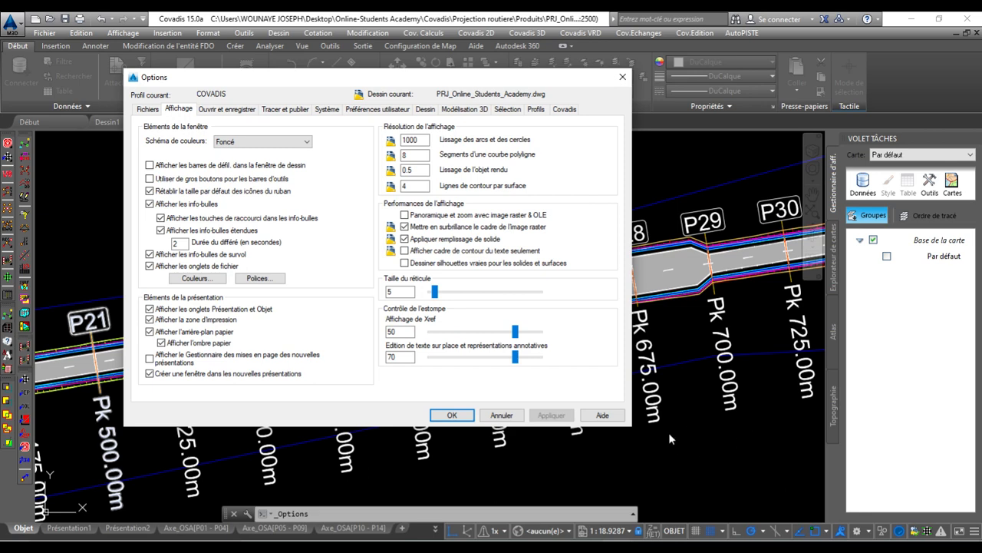
- Set the uniform background colour of the 2D model space to Cyan and apply it
left_click(204, 282)
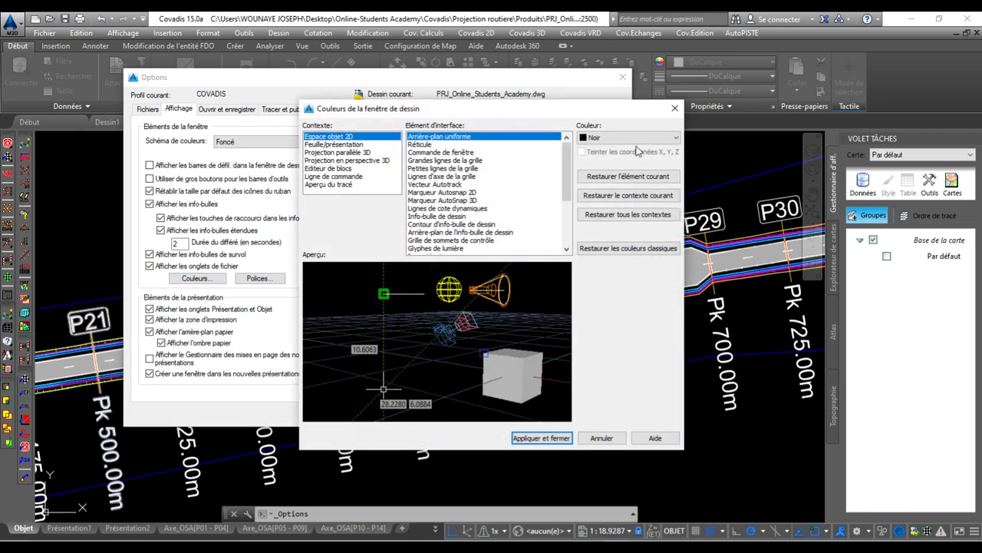
left_click(653, 138)
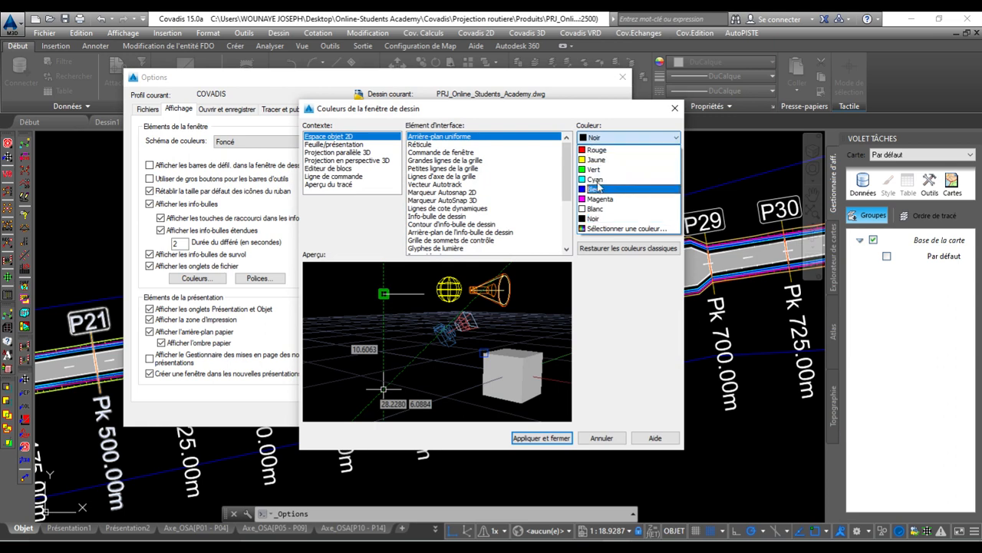
left_click(595, 179)
left_click(558, 436)
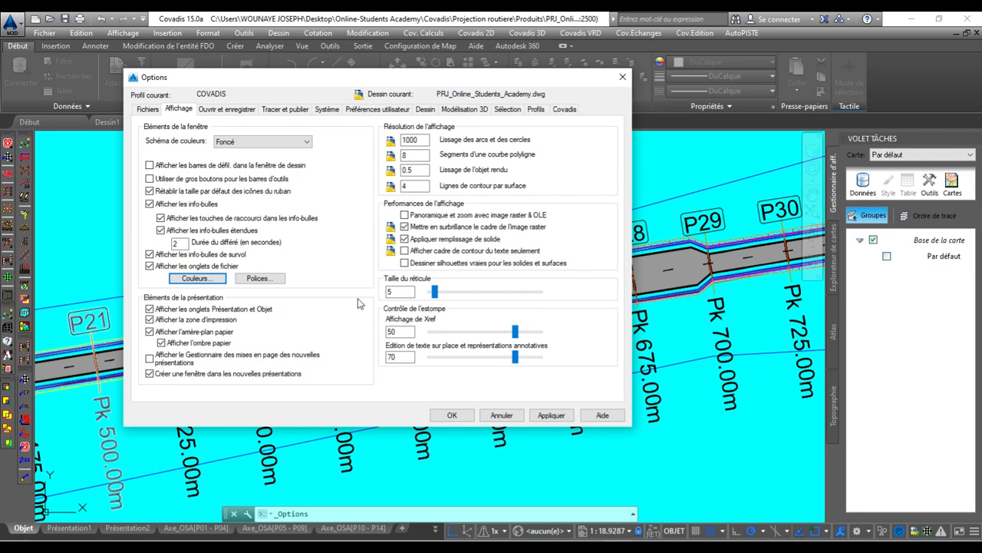
- Set the 2D model space's uniform background colour back to Noir and apply the display options
left_click(197, 278)
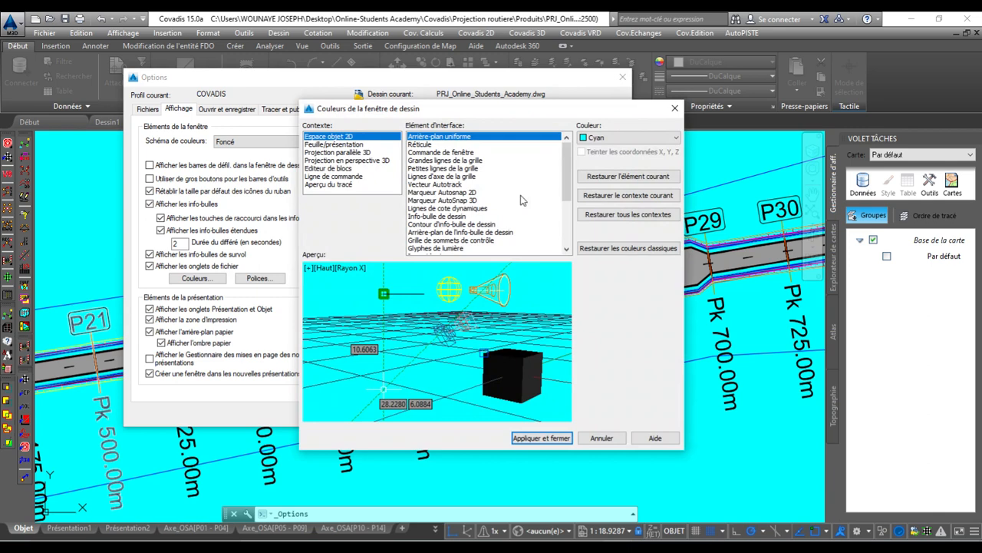
left_click(650, 138)
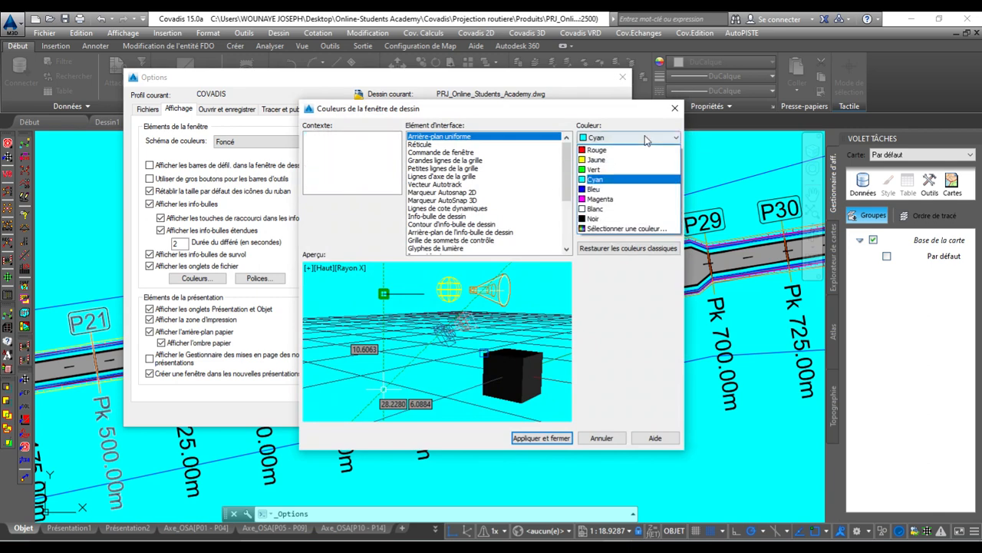
left_click(597, 218)
left_click(552, 437)
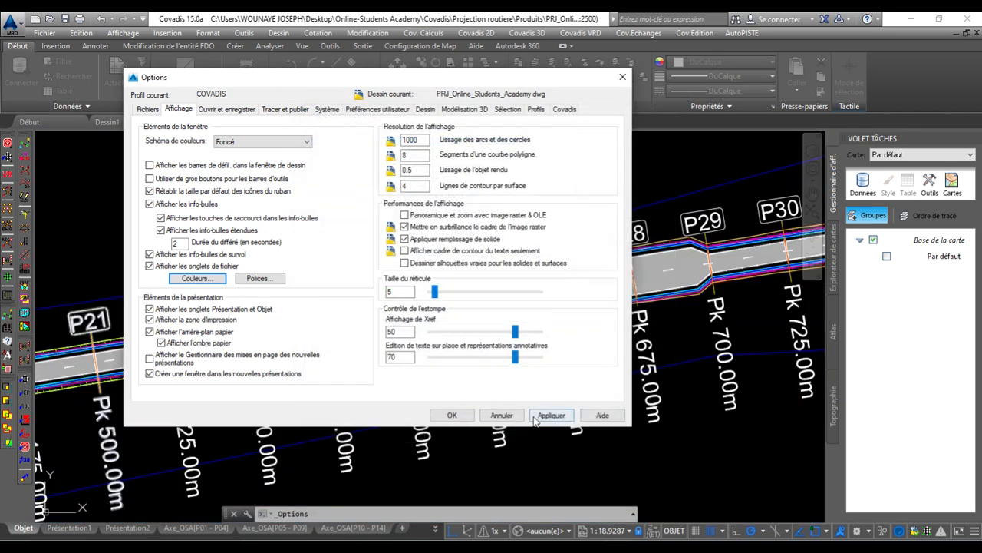
left_click(551, 414)
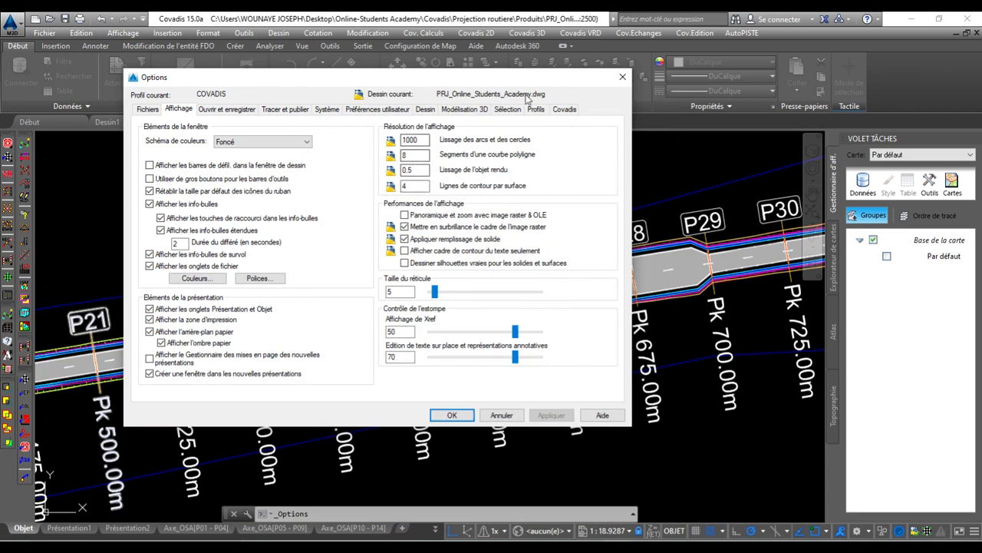
- Delete the 100 scale and all its directories from the Covadis scale directories (Répertoires des échelles)
left_click(567, 109)
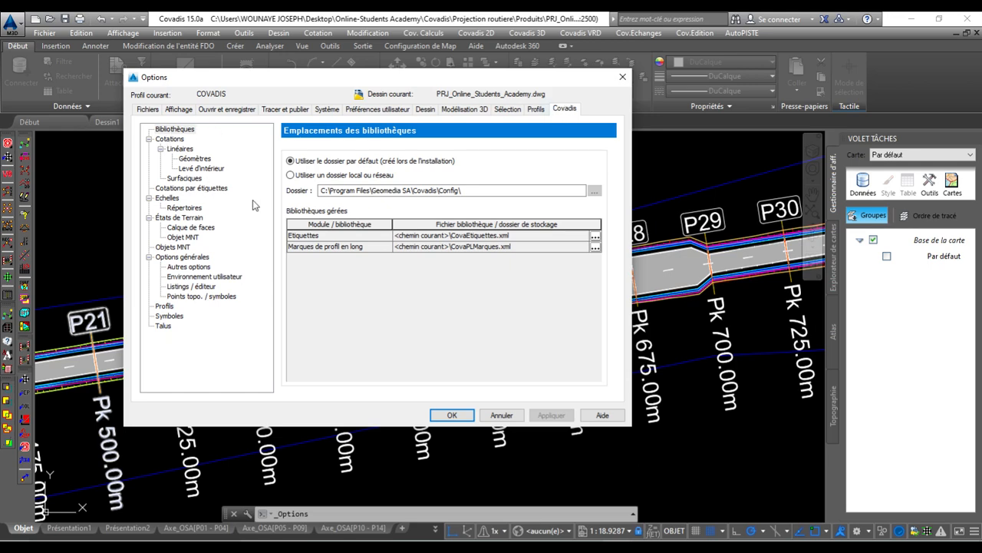
left_click(151, 198)
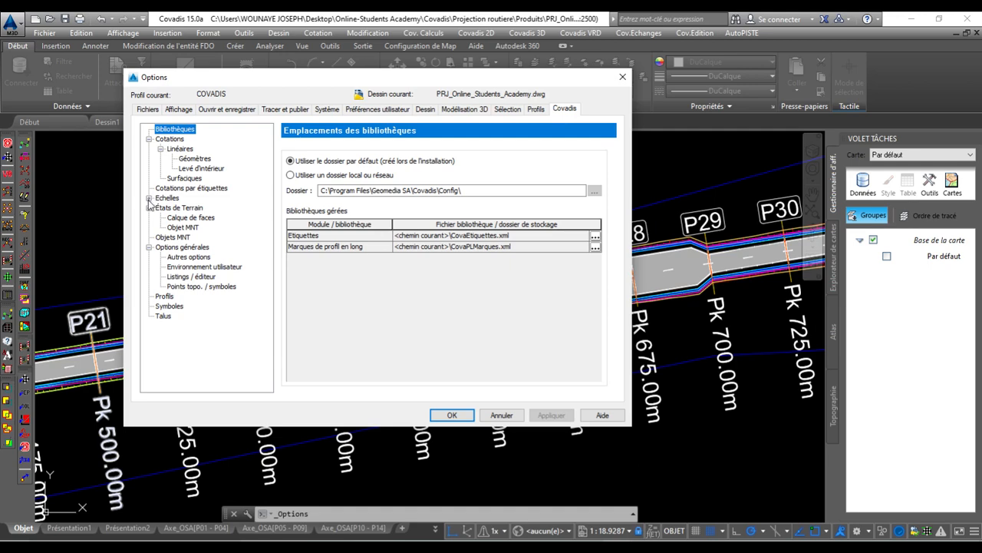
left_click(149, 198)
left_click(184, 208)
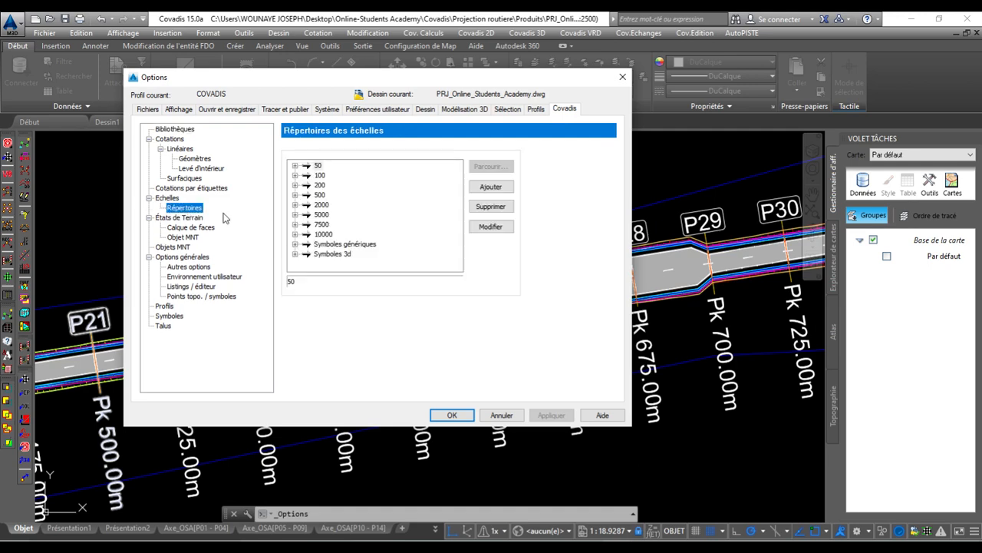
left_click(320, 175)
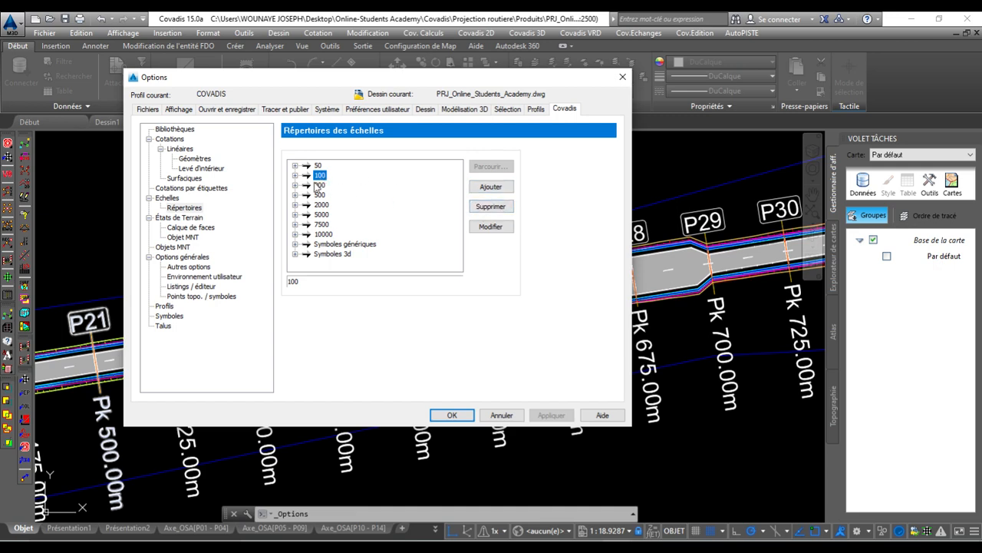
left_click(491, 206)
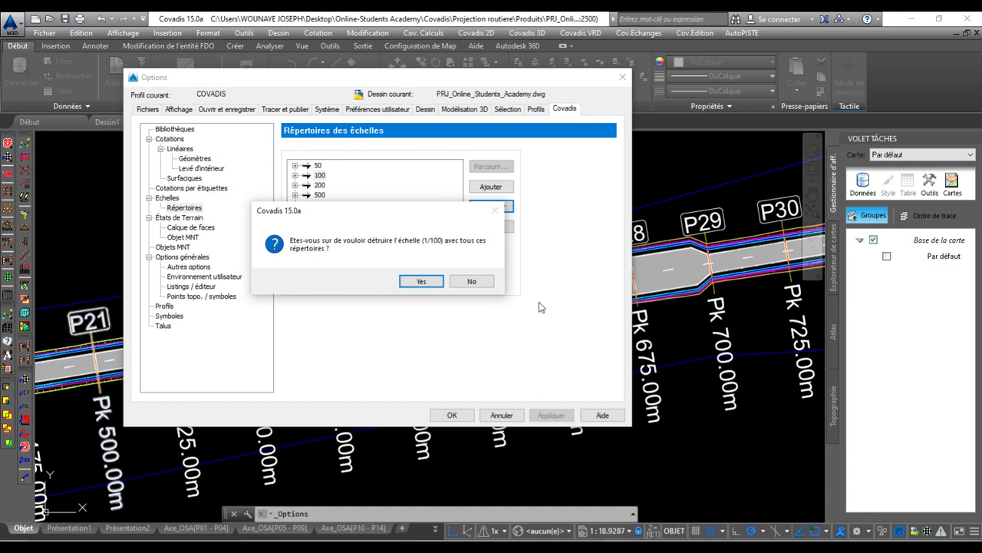
left_click(435, 283)
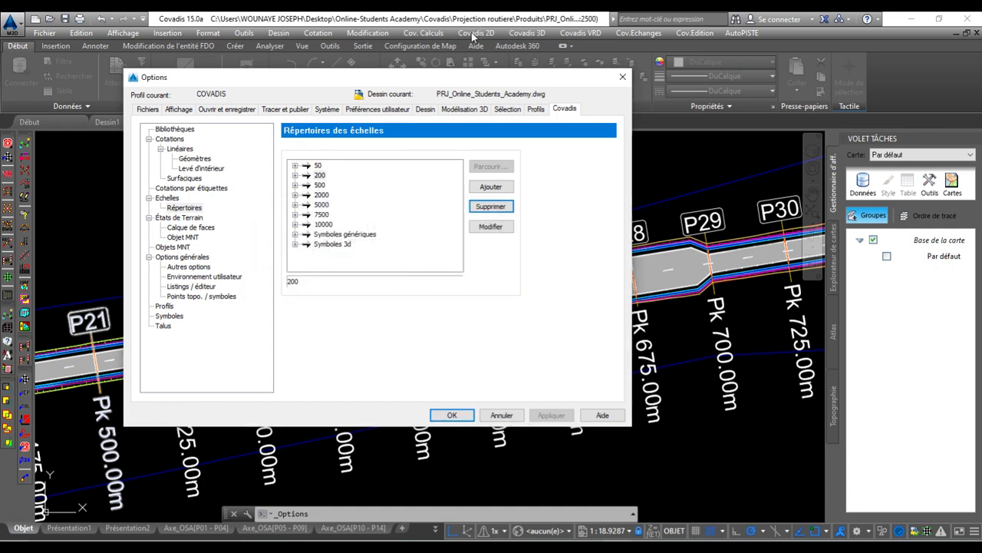
- Add a new 1000 scale to the Covadis scale directories
left_click(323, 185)
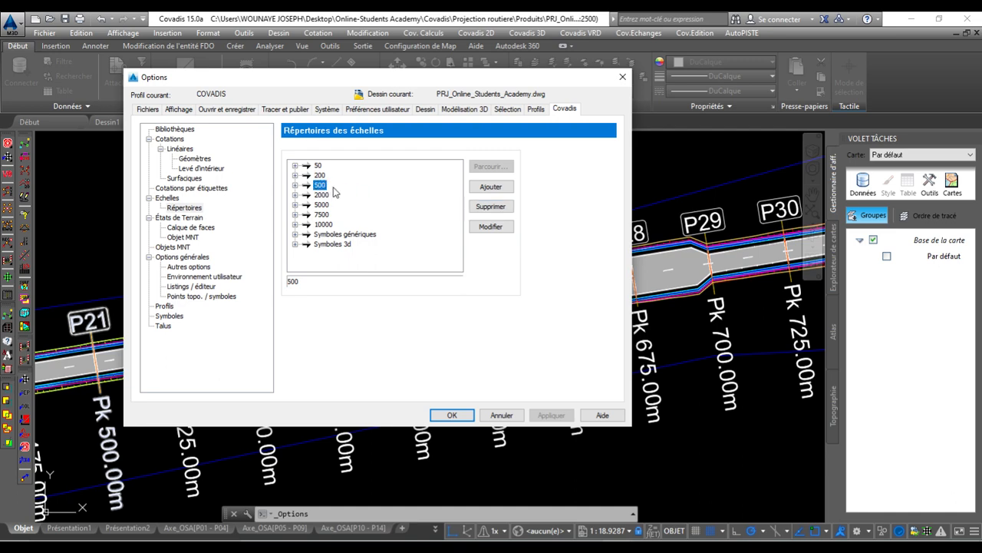
left_click(491, 186)
type("1000")
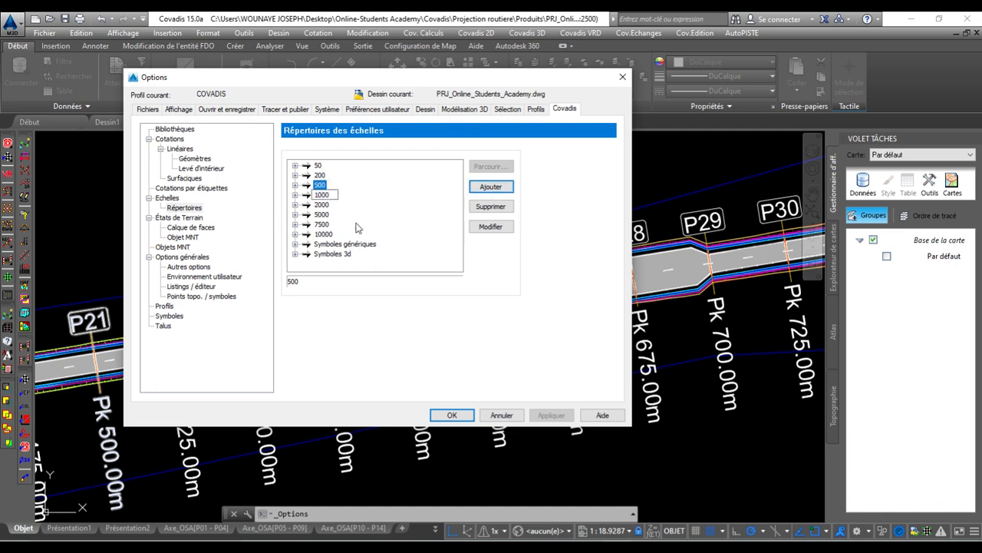
key("Return")
- Change the 7500 scale entry to 15000 and accept the options
left_click(321, 226)
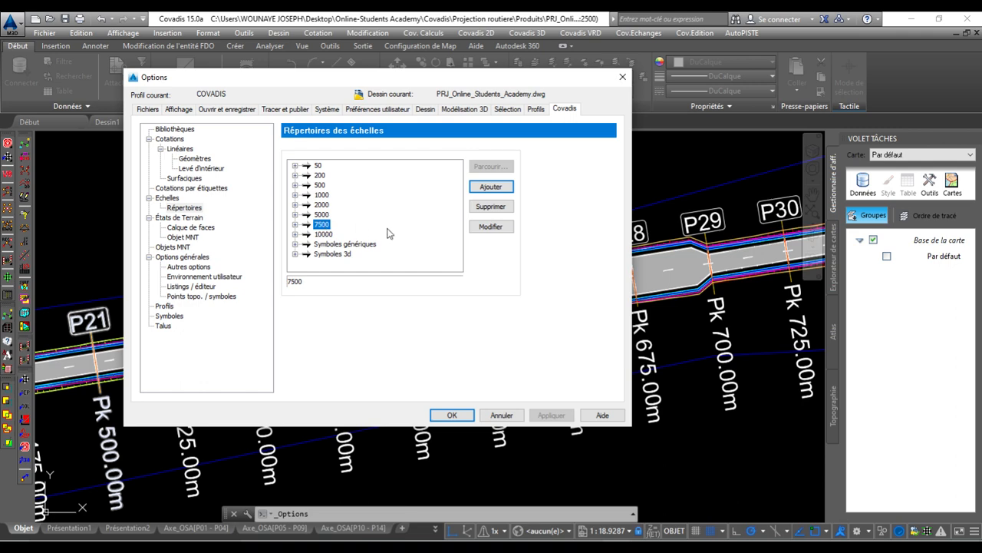
left_click(489, 229)
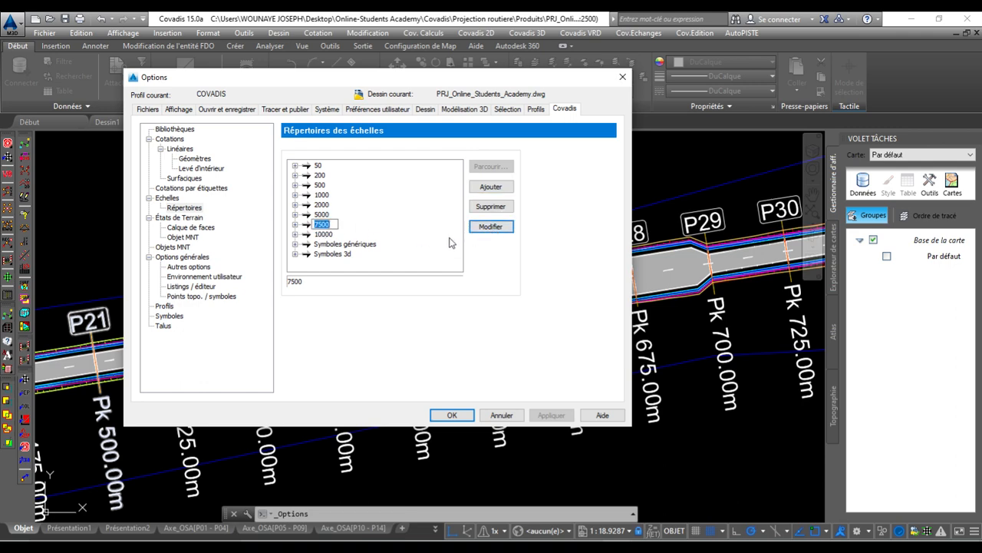
type("15000")
key("Return")
left_click(452, 415)
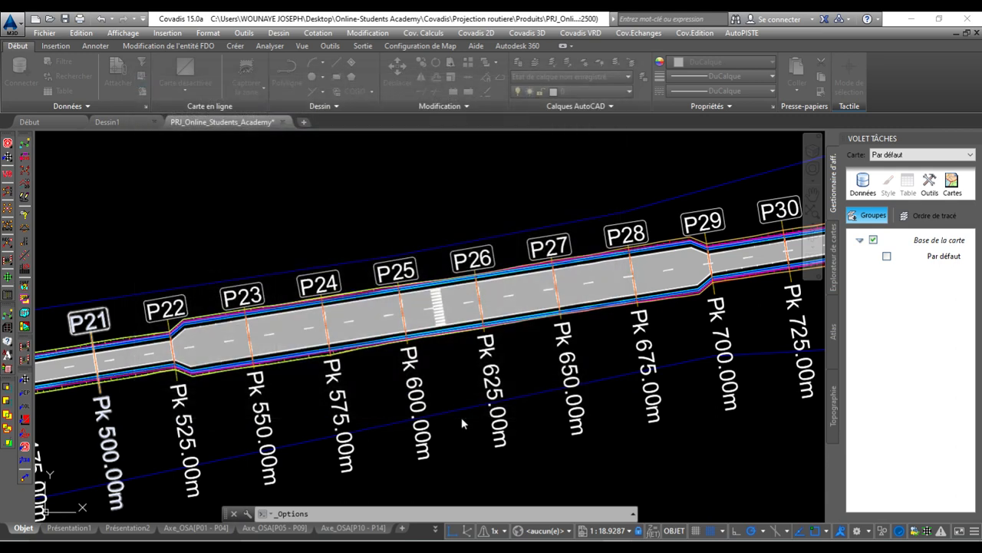
- Check the edited scale list in the drawing's scale change dialog, then cancel the dialog
left_click(482, 34)
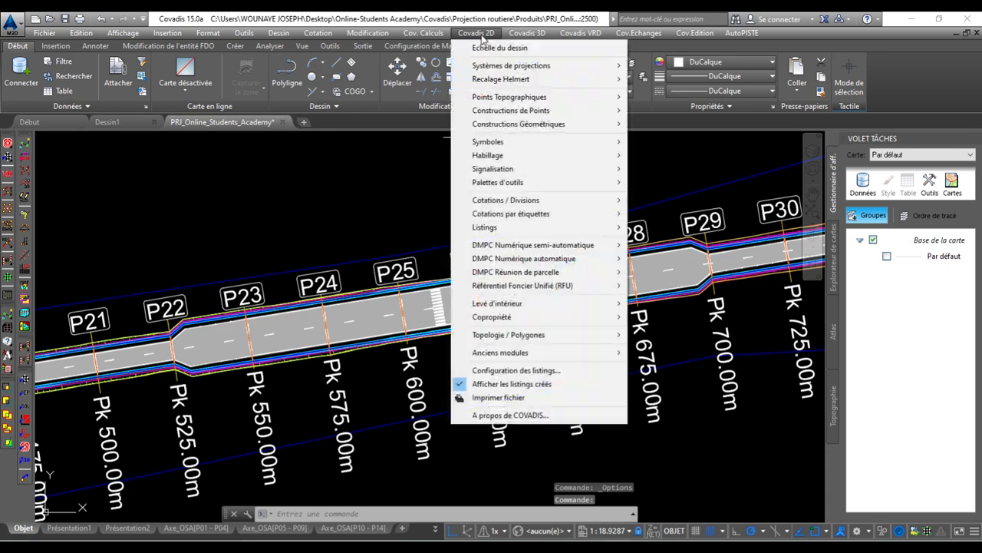
left_click(514, 44)
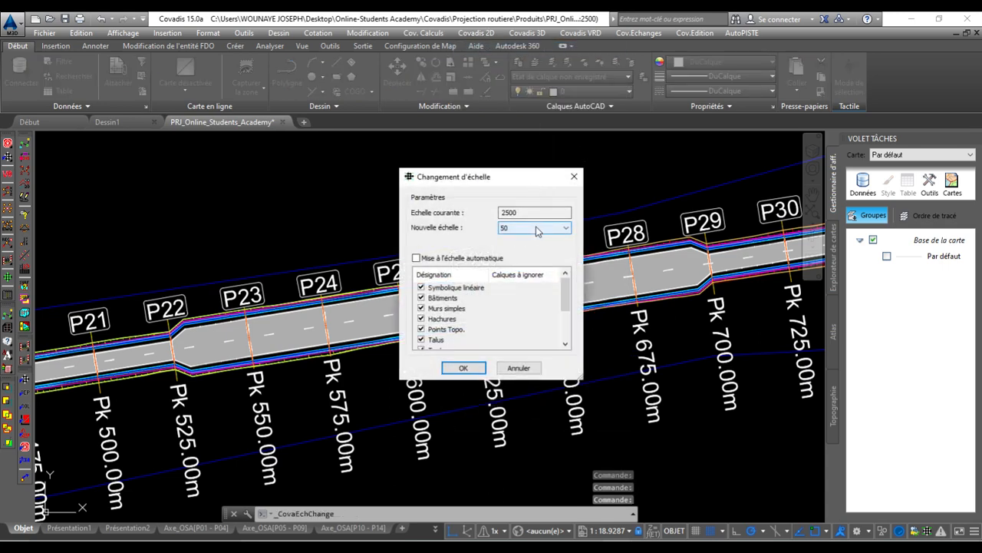
left_click(537, 228)
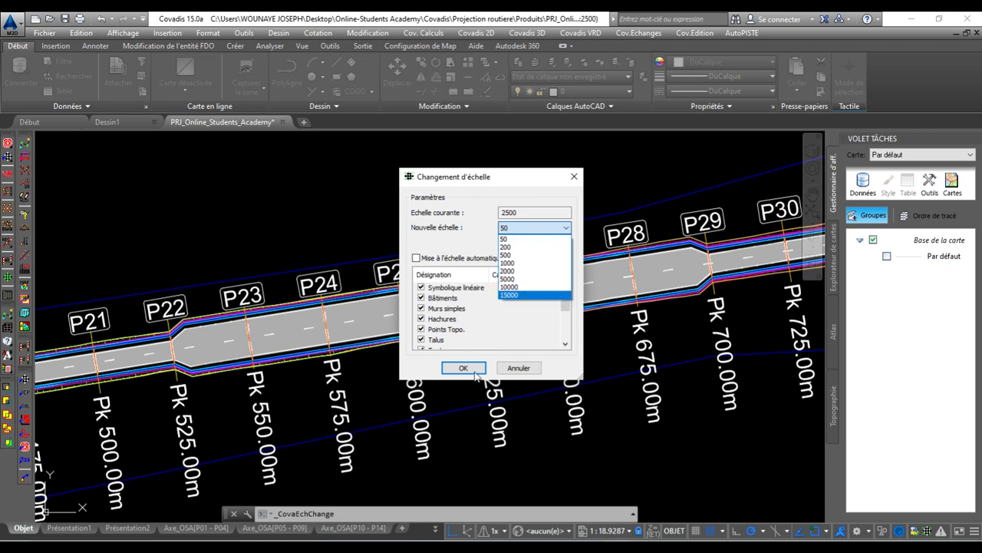
left_click(518, 367)
left_click(518, 367)
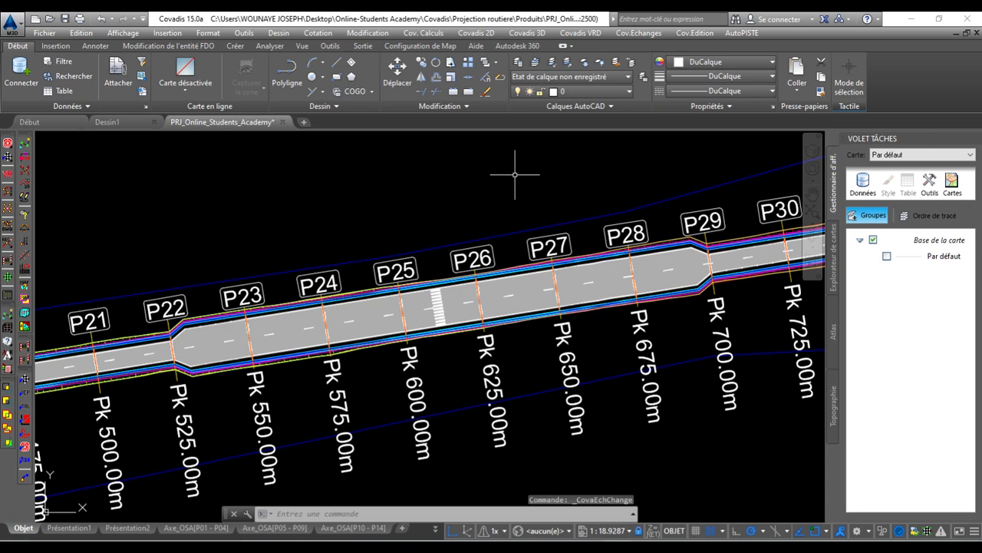
- Open the Géobase editor from the Covadis calculation tools
left_click(434, 33)
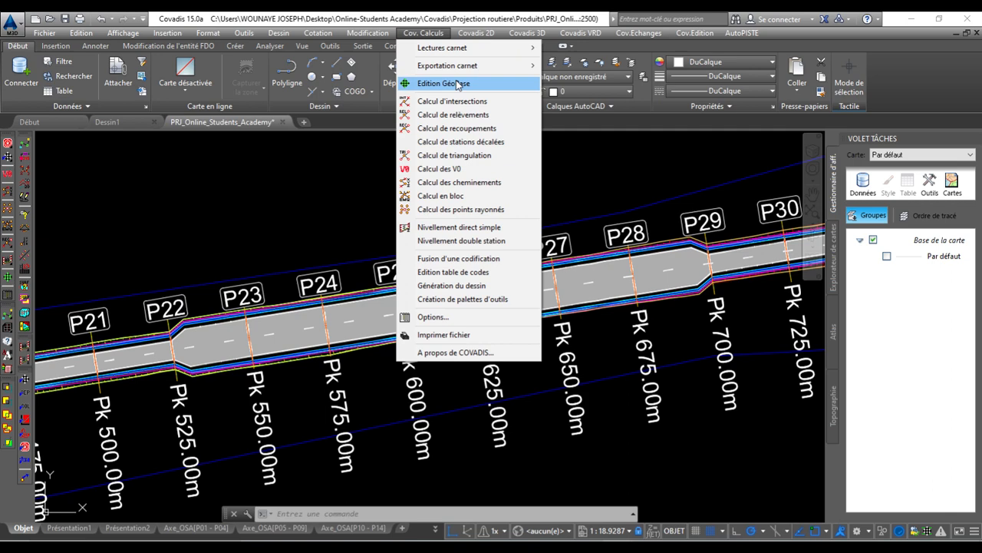
left_click(445, 83)
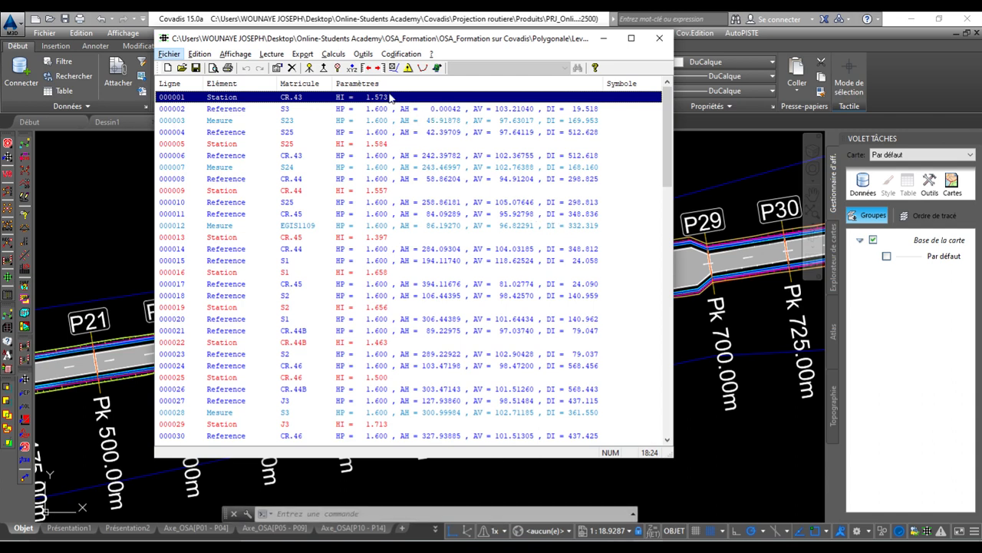
- Open the topographic calculation options and enable "Afficher les listings après leur création" for listings
left_click(364, 54)
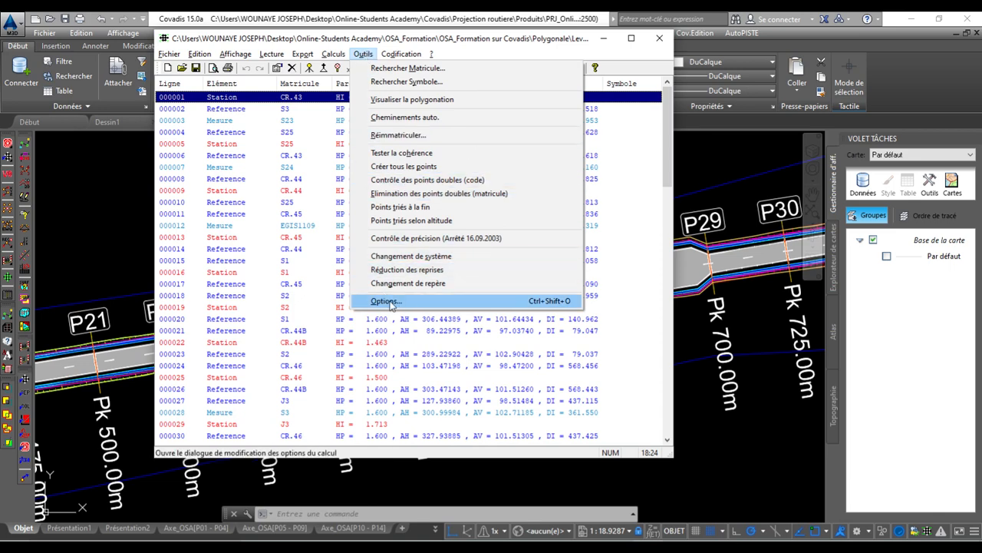
left_click(386, 301)
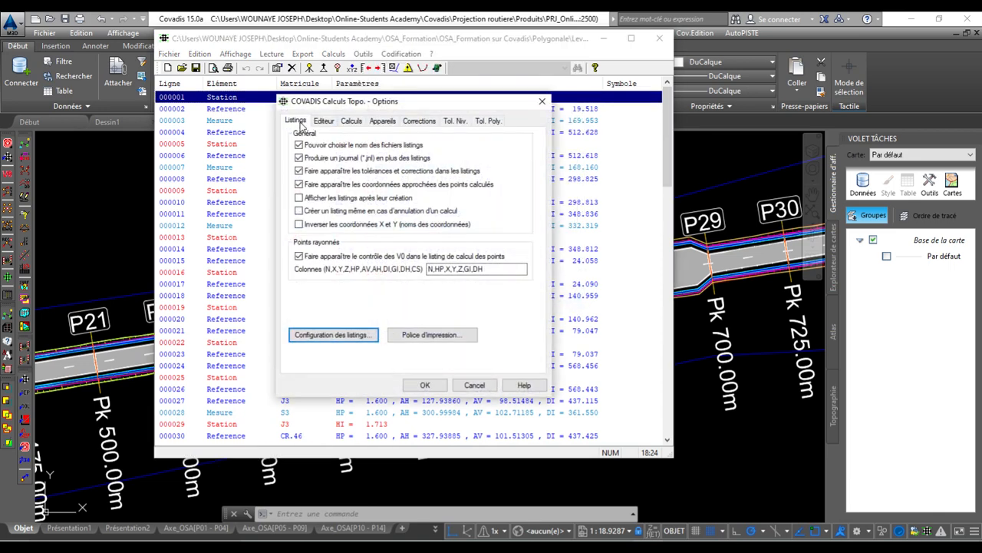
left_click(299, 198)
- Open the listing configuration, try the page-mode text format, and set the listing files back to Word (RTF)
left_click(326, 334)
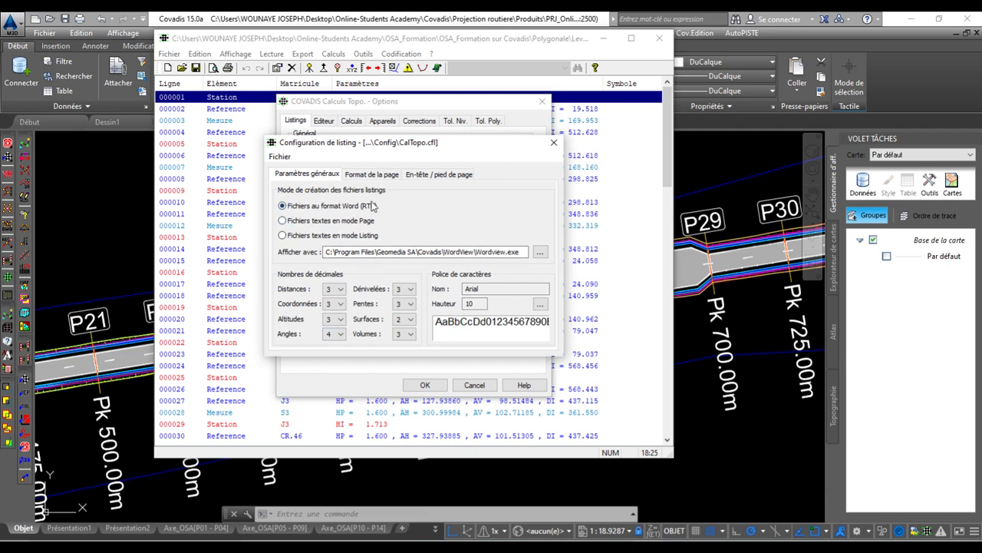
left_click(291, 222)
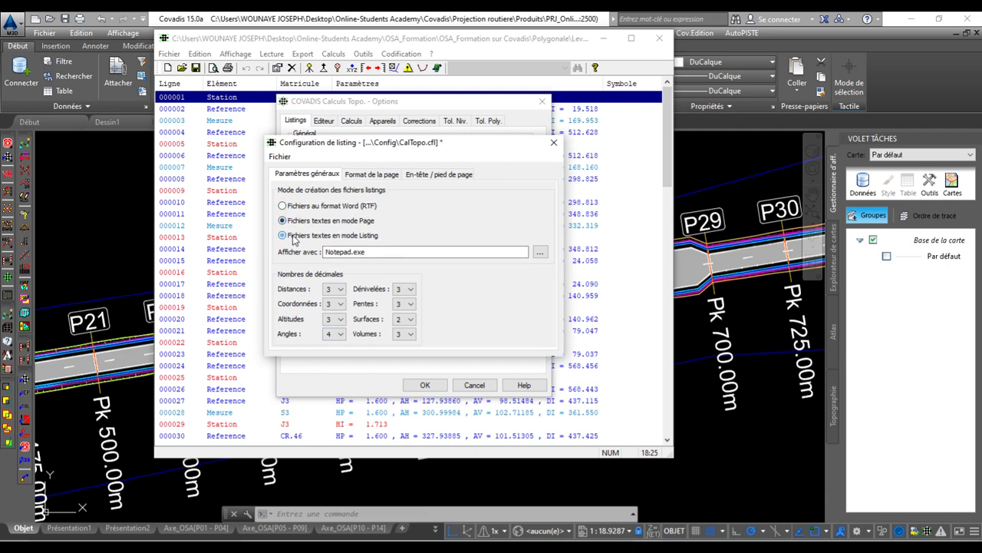
left_click(301, 208)
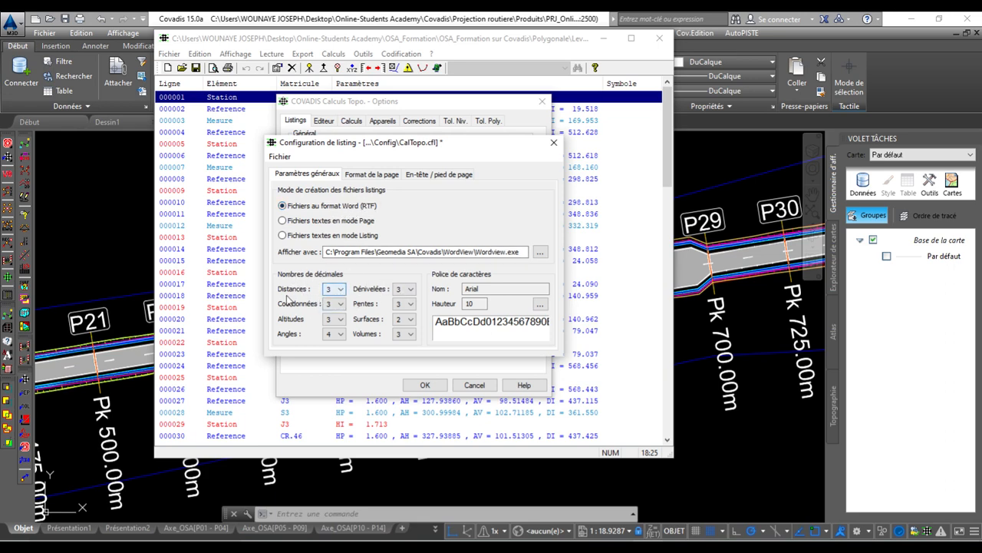
- Review the listing decimal choices for distances, coordinates, altitudes, height differences, volumes and slopes
left_click(340, 291)
left_click(361, 278)
left_click(342, 304)
left_click(371, 275)
left_click(337, 320)
left_click(407, 289)
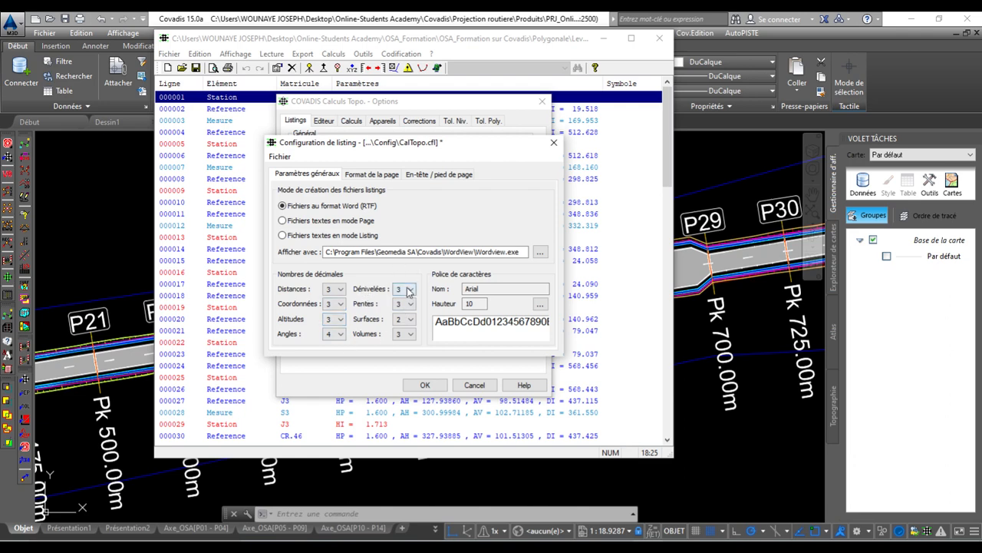
left_click(407, 336)
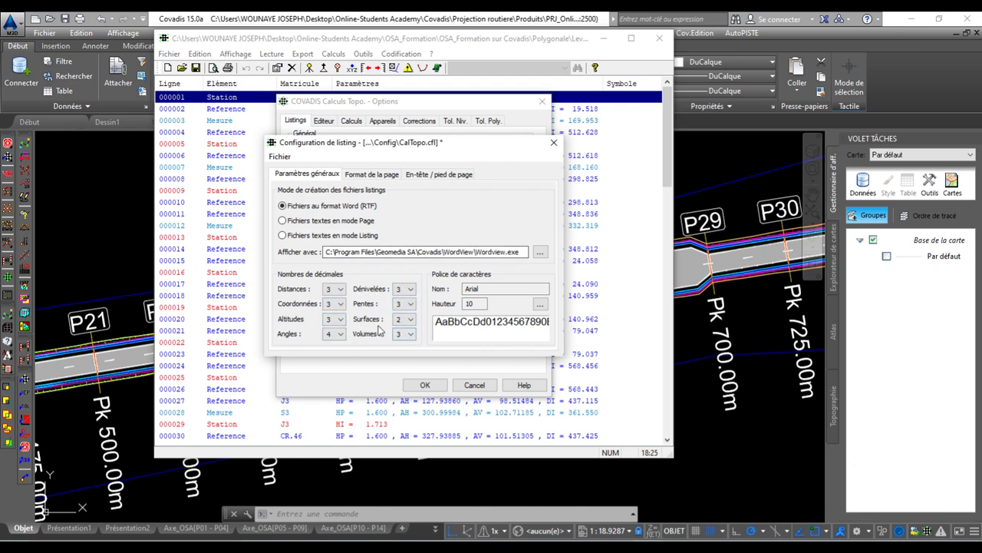
left_click(399, 304)
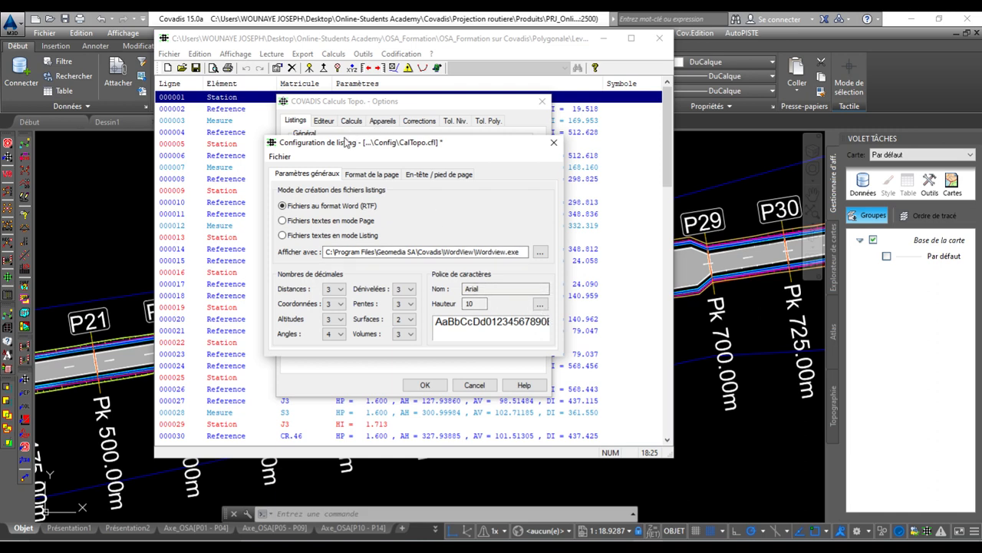
- Choose A4 paper in portrait orientation for the listing page format
left_click(379, 172)
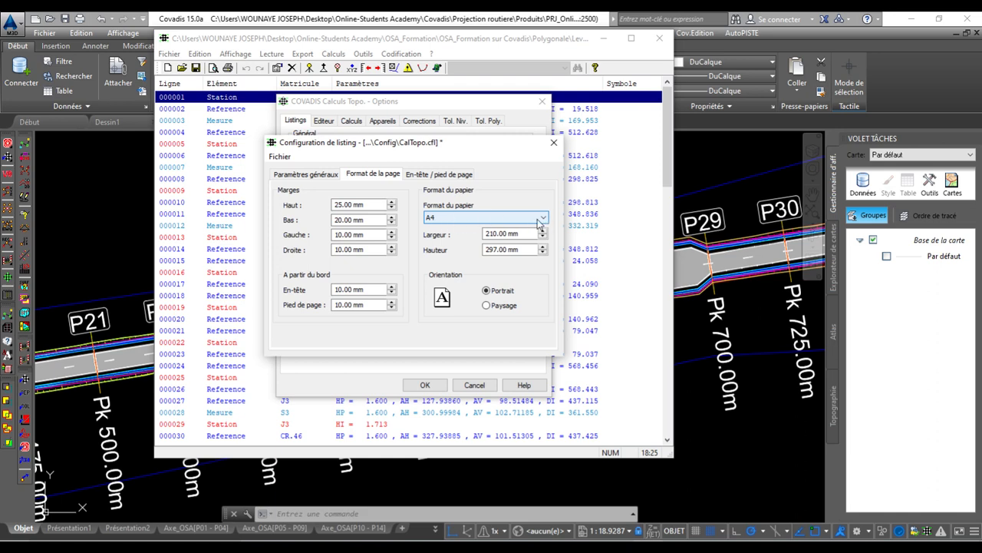
left_click(498, 221)
left_click(453, 244)
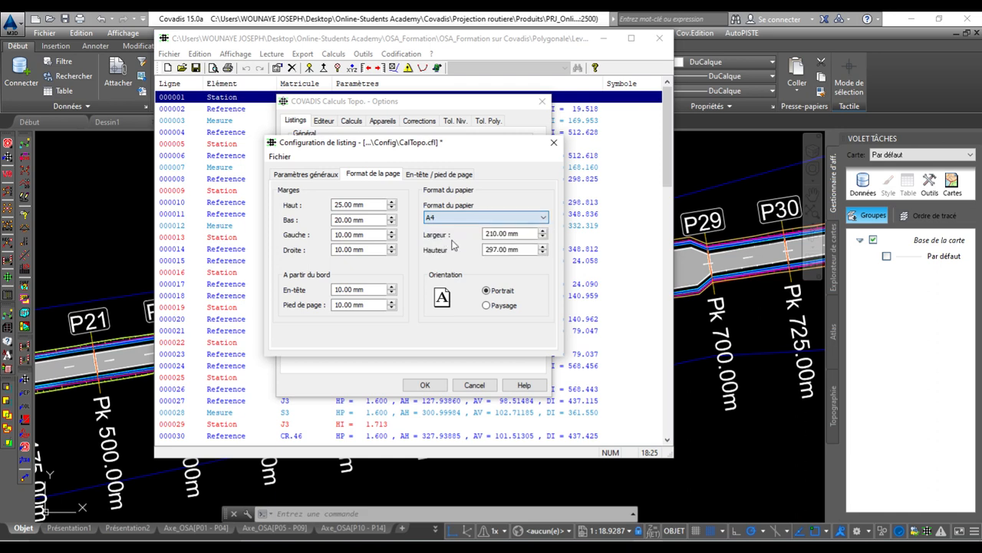
left_click(497, 308)
left_click(493, 293)
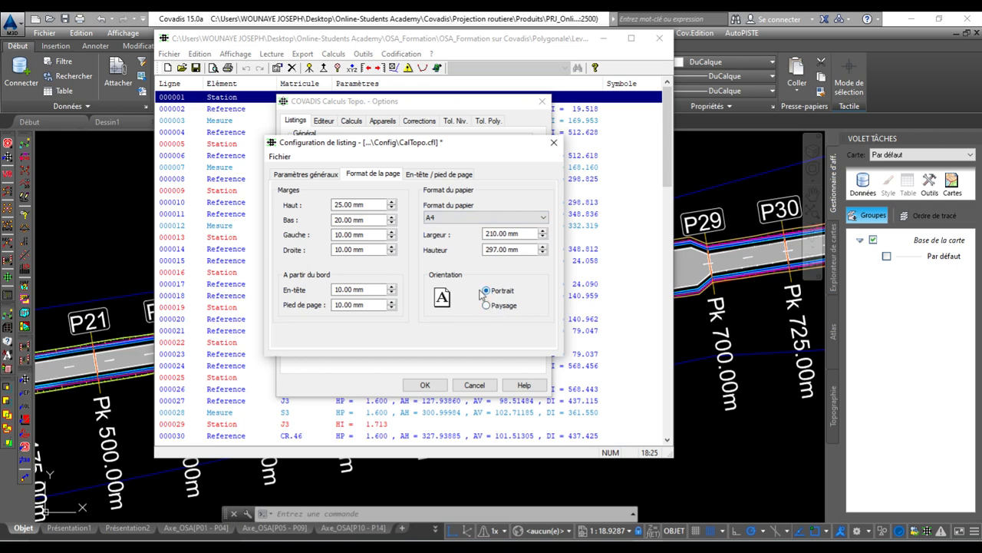
- Review the listing's page header text, then close the listing configuration and save its changes
left_click(441, 175)
left_click_drag(395, 205, 297, 205)
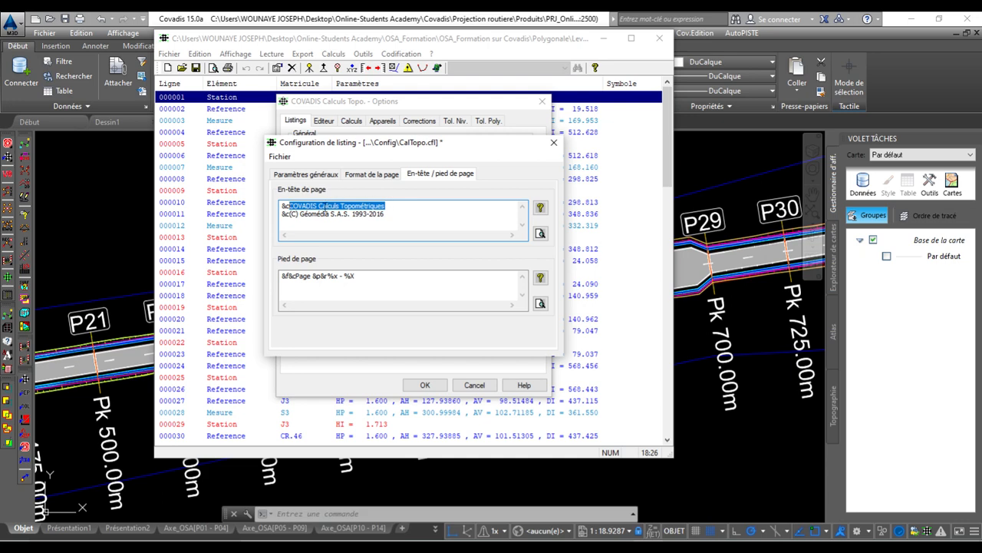
left_click(393, 209)
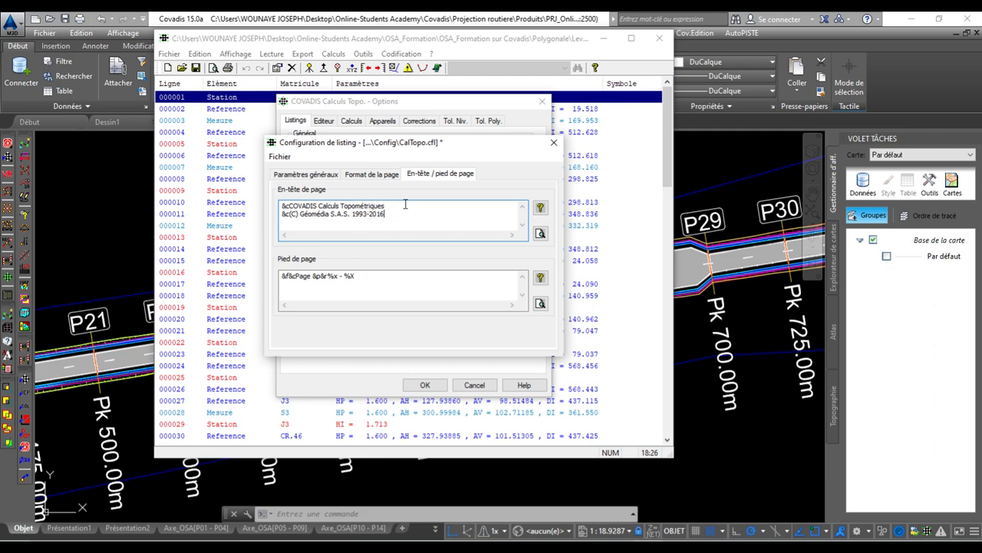
left_click(315, 175)
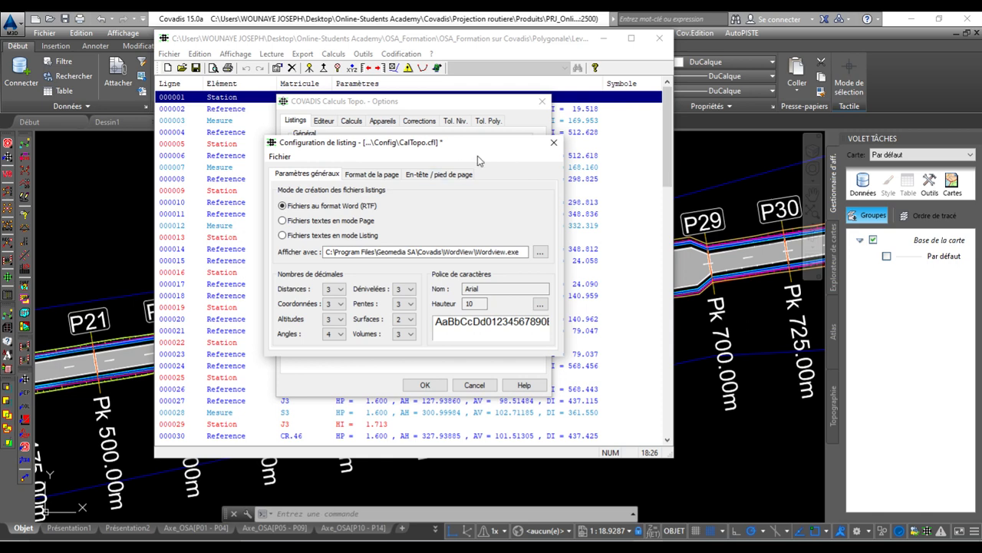
left_click(553, 144)
left_click(374, 276)
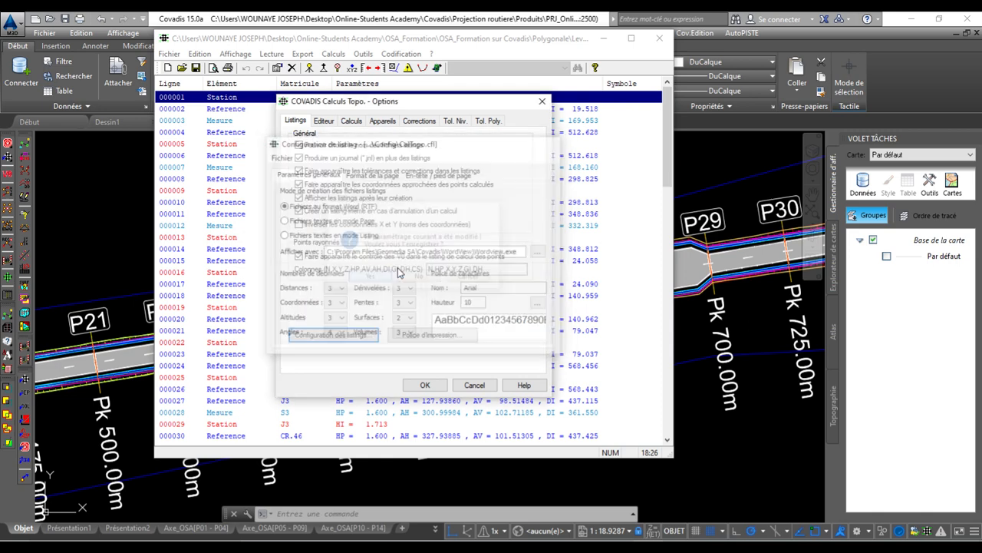
- In the editor options, turn off saving and reapplying the display state, and check the planimetric and angular decimal settings
left_click(325, 125)
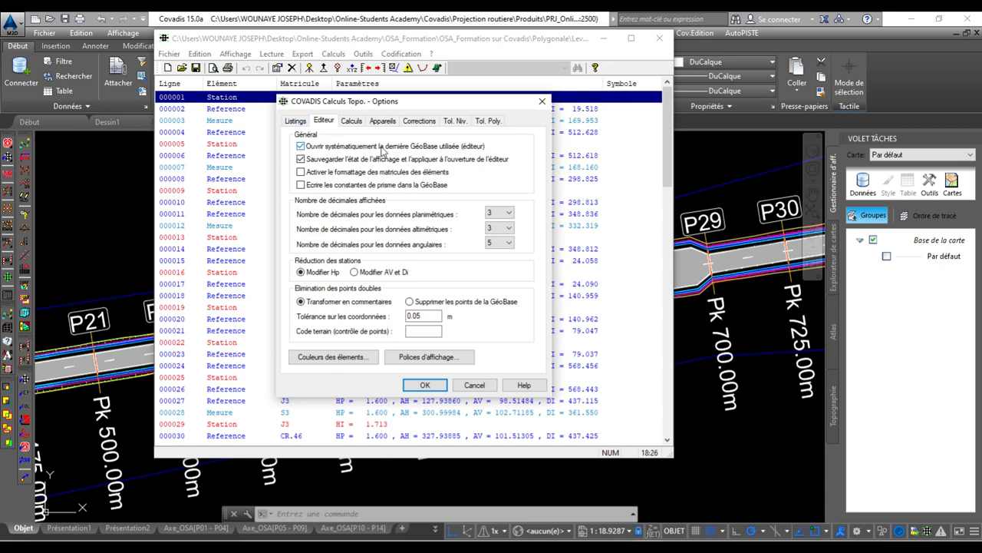
left_click(300, 159)
left_click(503, 213)
left_click(499, 247)
- Review the editor's line display colours, including the Station colour choices, and close the colour settings
left_click(333, 358)
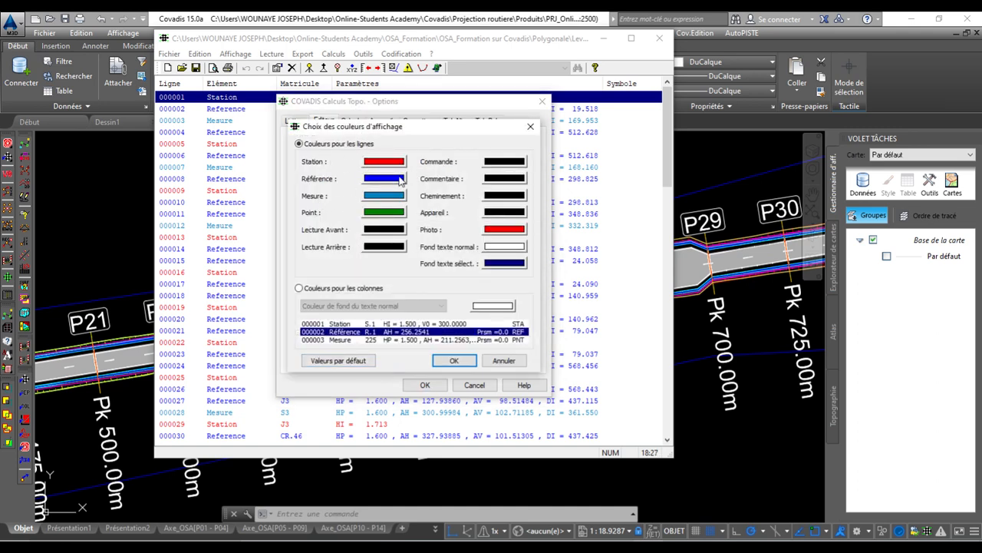
left_click(394, 162)
left_click(473, 152)
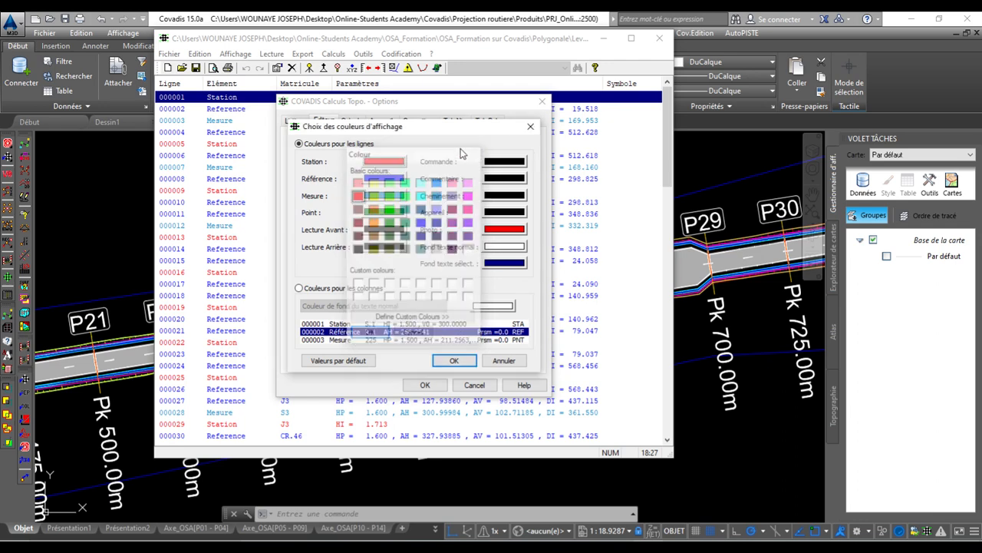
left_click(456, 360)
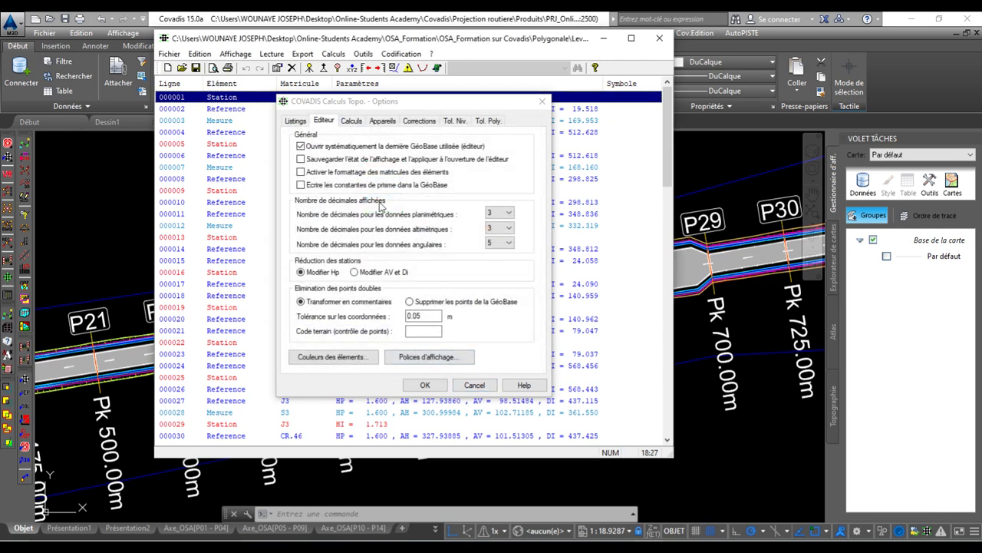
- In the calculation options, turn off recalculating station V0 after traverses and toggle the intermediate-station V0 and Hp point options
left_click(359, 121)
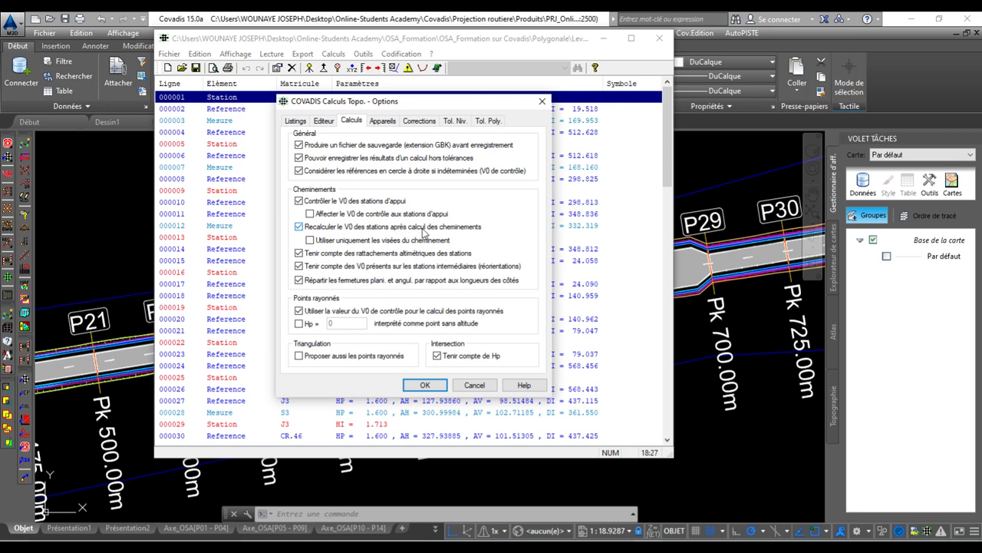
left_click(300, 228)
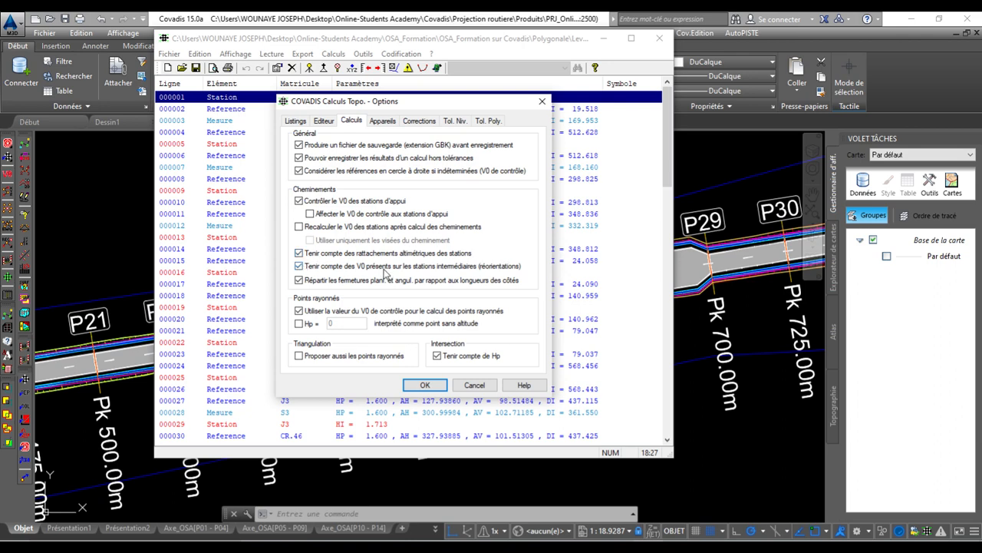
left_click(298, 267)
left_click(299, 323)
left_click(300, 325)
left_click(299, 323)
- Try adding a field instrument named Topcon, then delete it from the instrument list
left_click(382, 121)
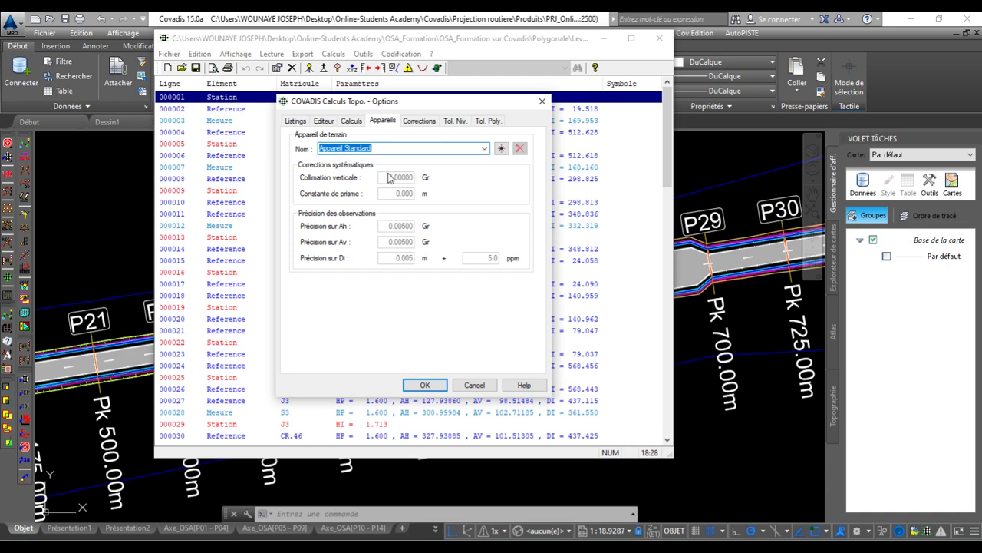
left_click(501, 149)
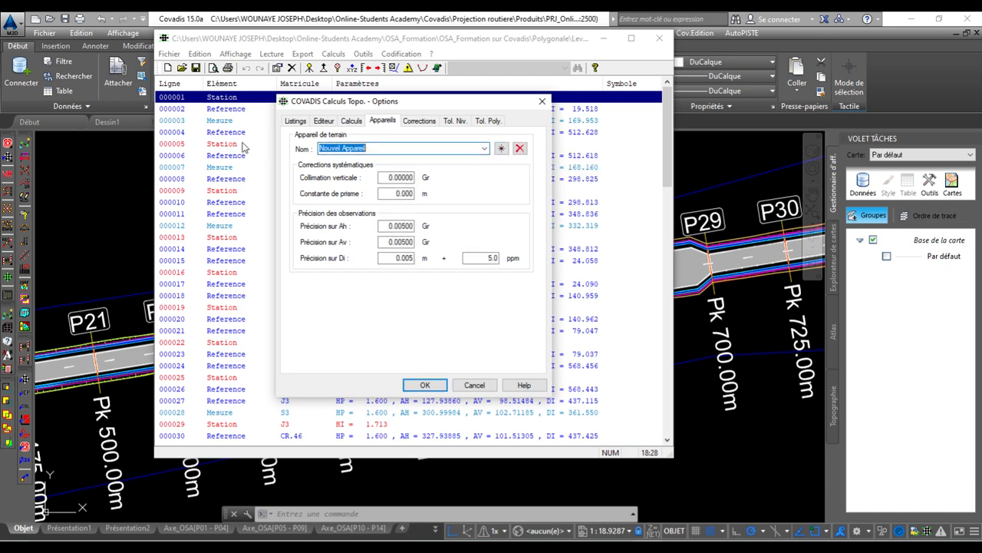
type("Topcon")
double_click(390, 177)
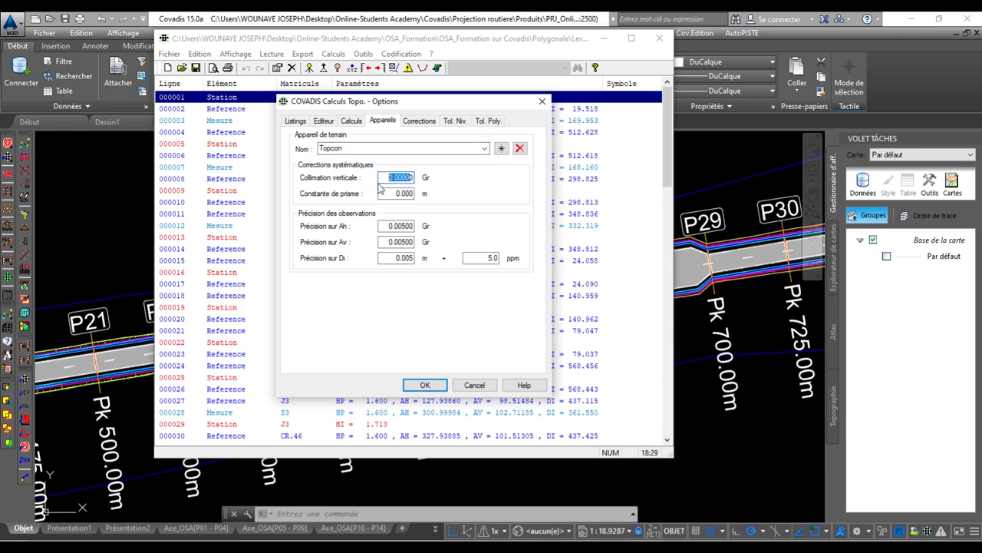
left_click(519, 148)
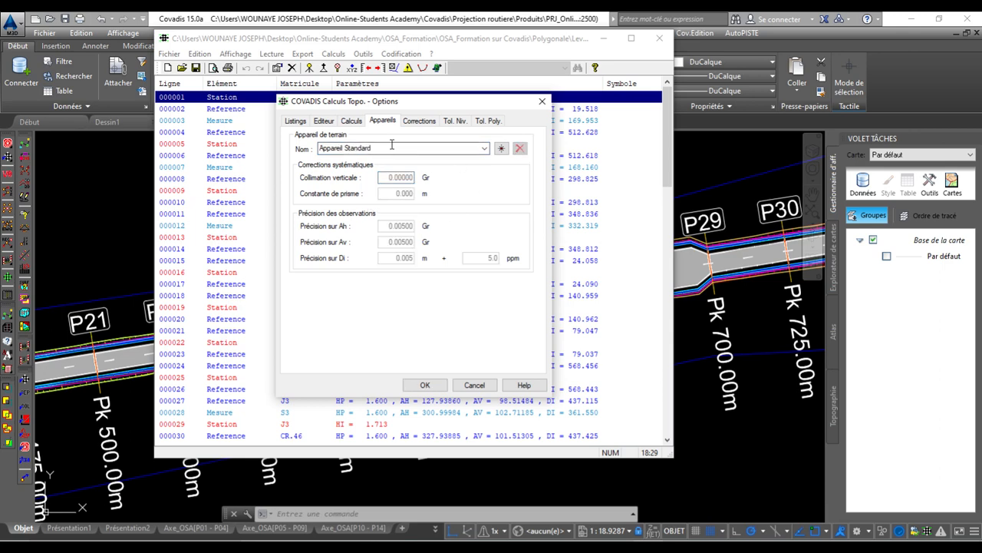
- Set the correction projection to "Projection UTM Nord fuseau 32"
left_click(420, 122)
left_click(338, 150)
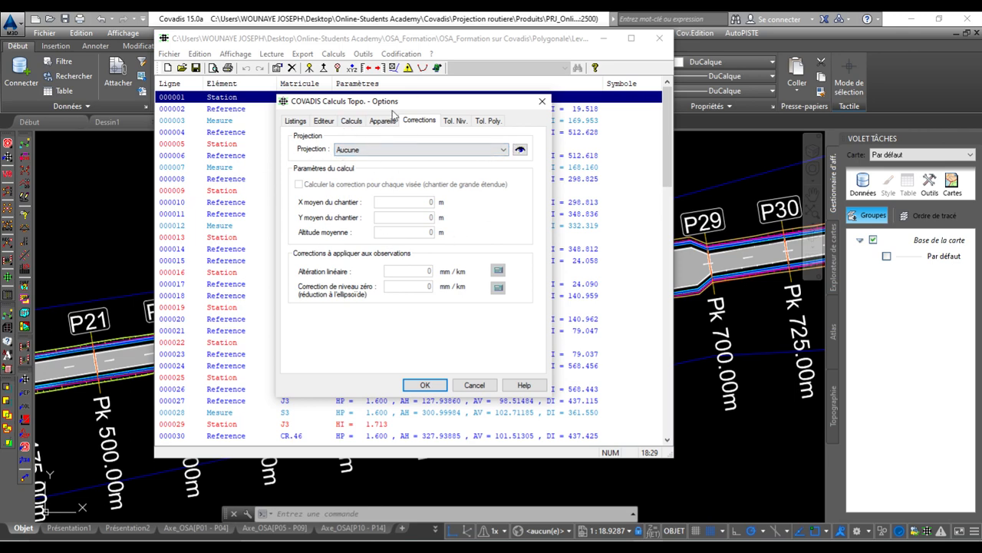
left_click(504, 150)
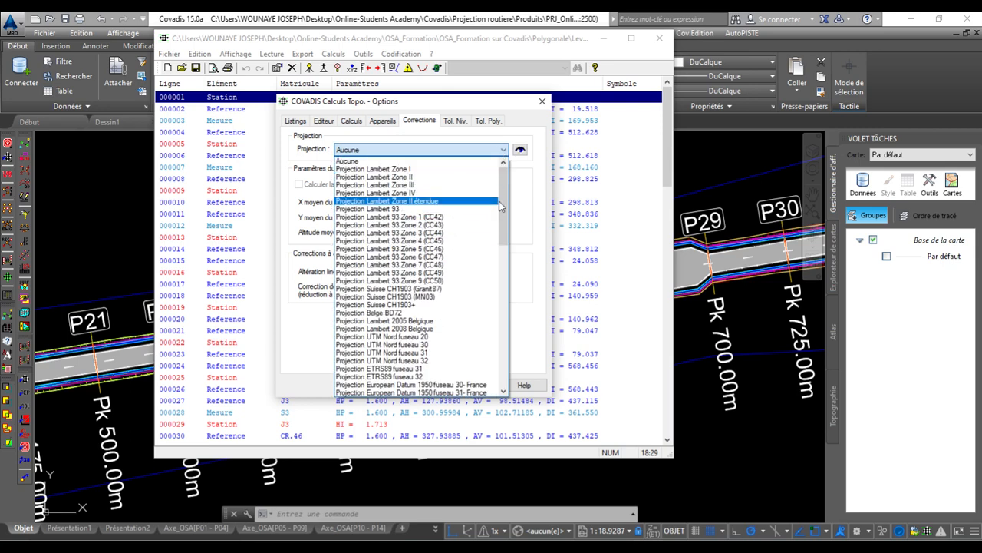
left_click_drag(504, 205, 520, 256)
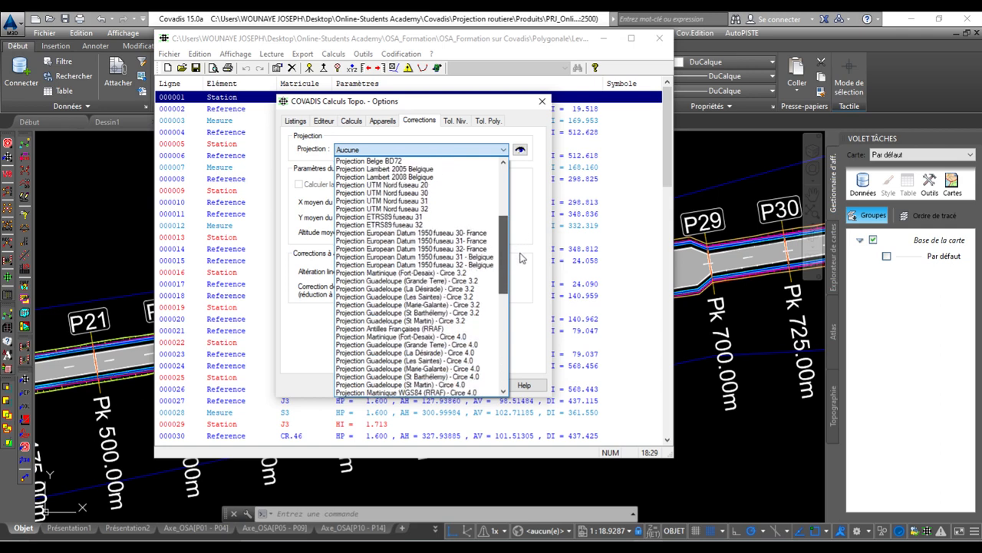
left_click(425, 209)
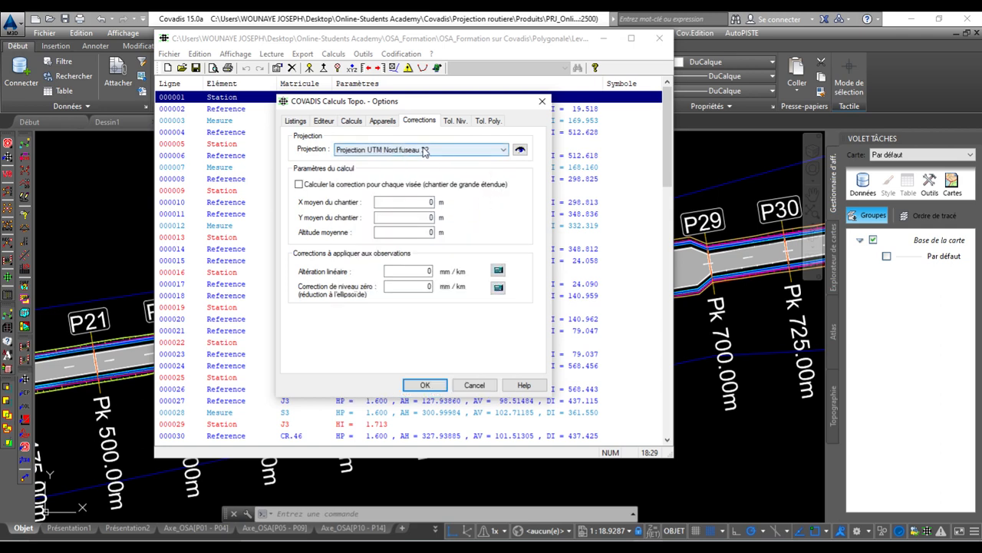
- Browse the other available projections and close the list without choosing another one
left_click(500, 150)
scroll(455, 278, "down", 3)
scroll(454, 278, "down", 3)
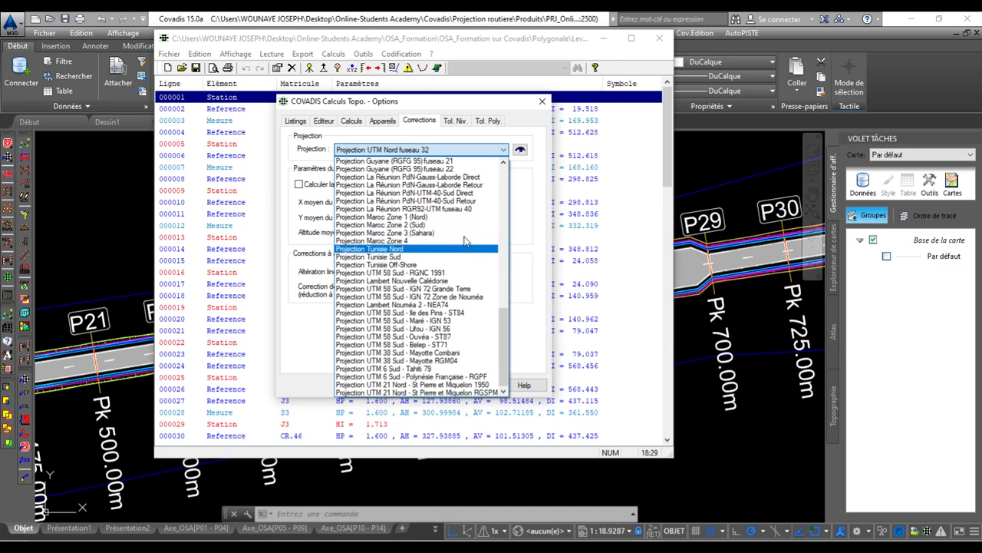
scroll(443, 257, "up", 15)
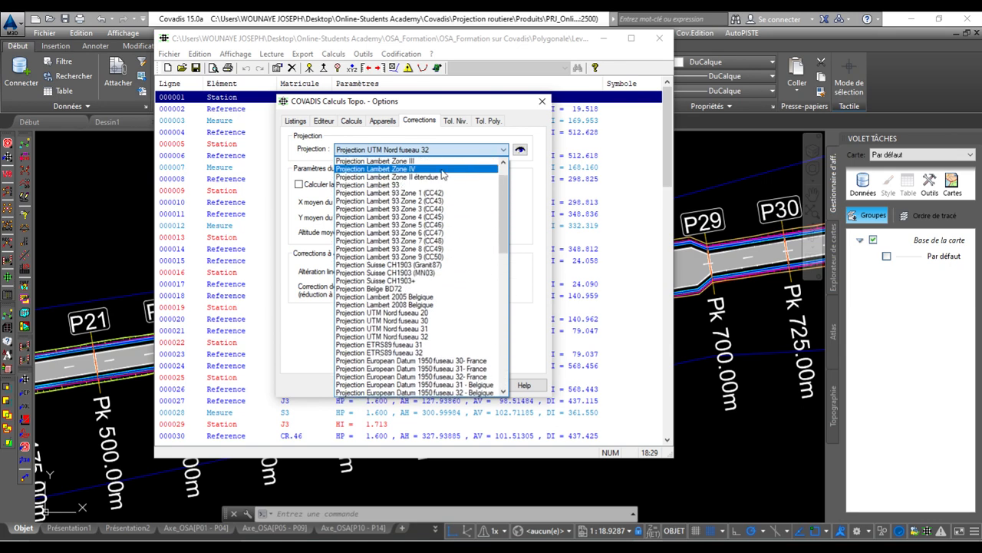
left_click(471, 139)
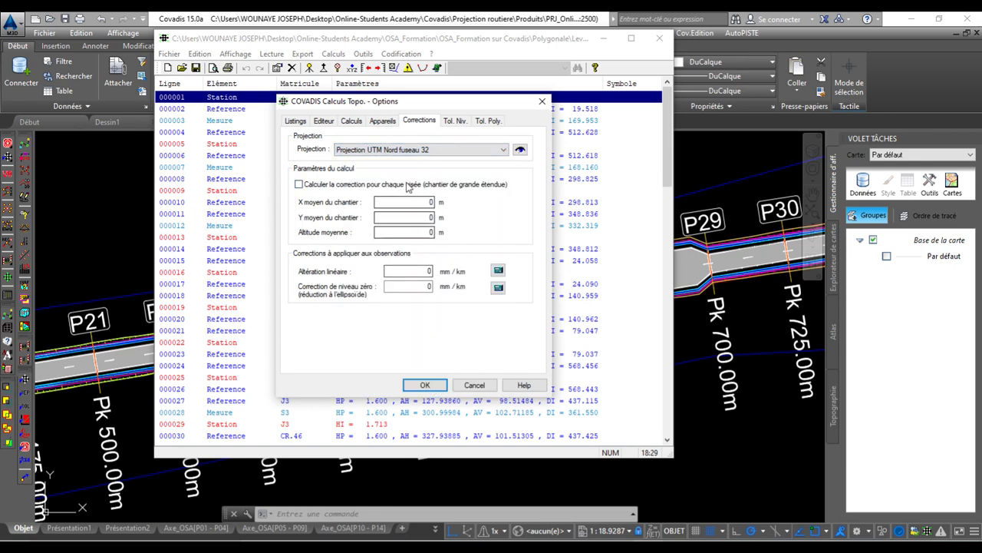
- Switch the direct levelling tolerances from custom values to the cadastral ones, "Cadastrales de 1988"
left_click(459, 123)
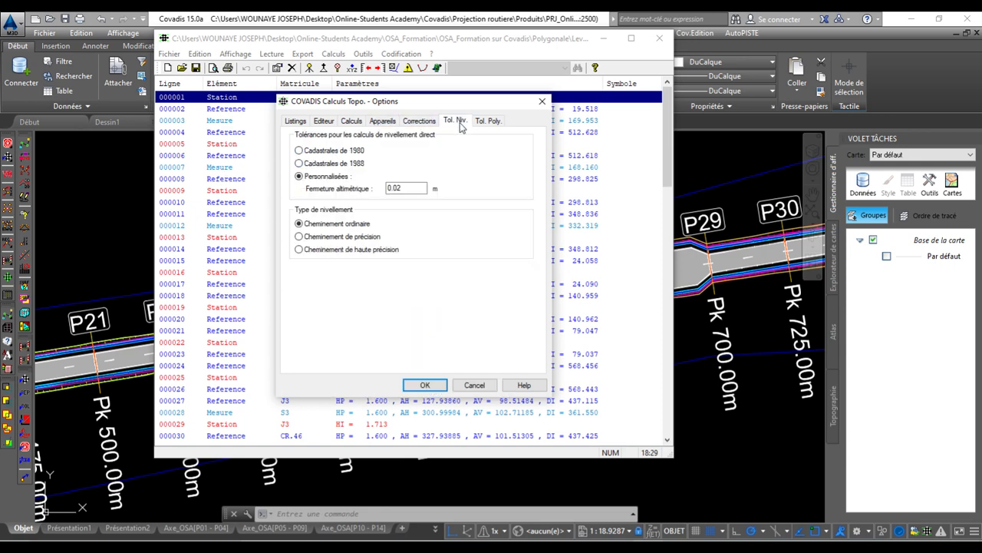
left_click(422, 191)
left_click(332, 164)
left_click(321, 151)
- Set the V0, traverse and indirect levelling tolerances to "Cadastrales de 1988" after comparing with the custom values
left_click(489, 122)
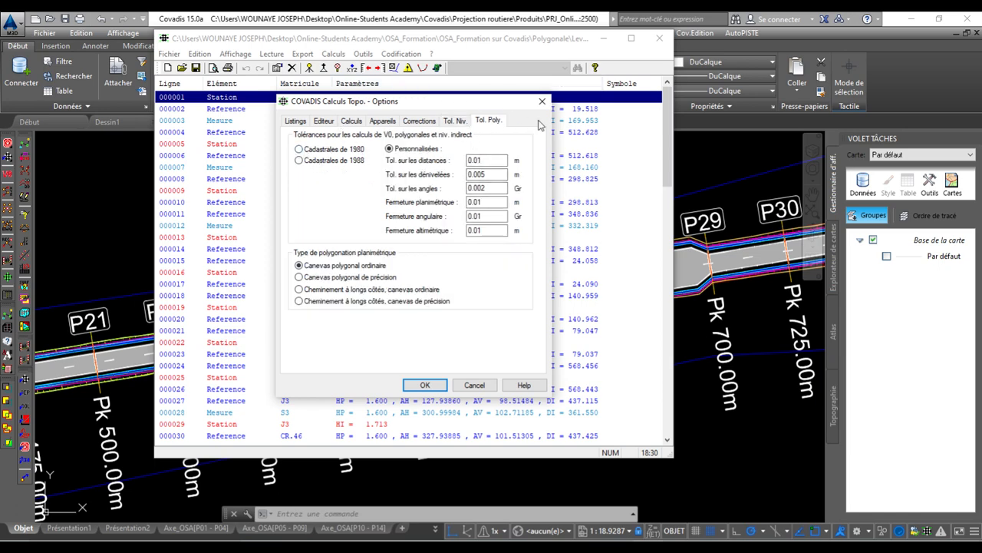
left_click(325, 165)
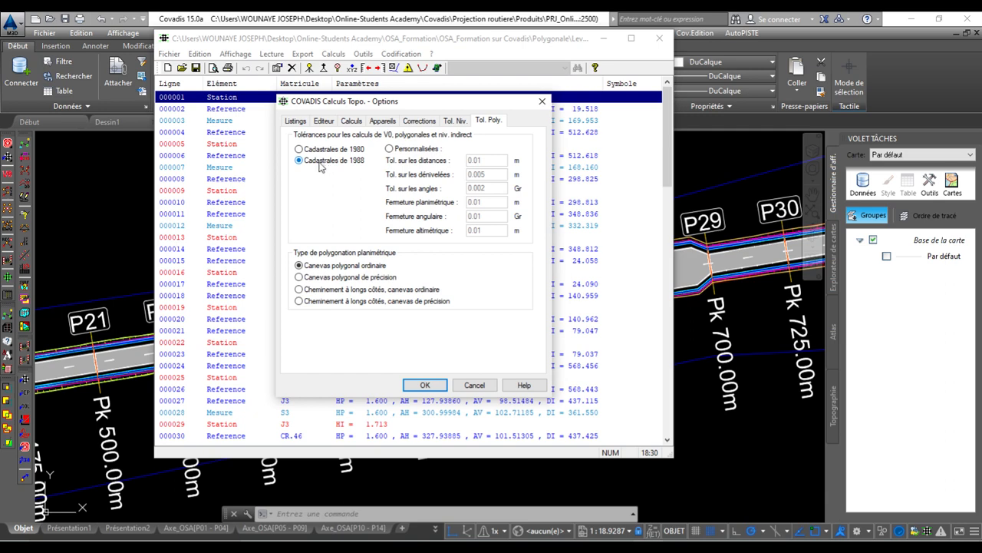
left_click(390, 149)
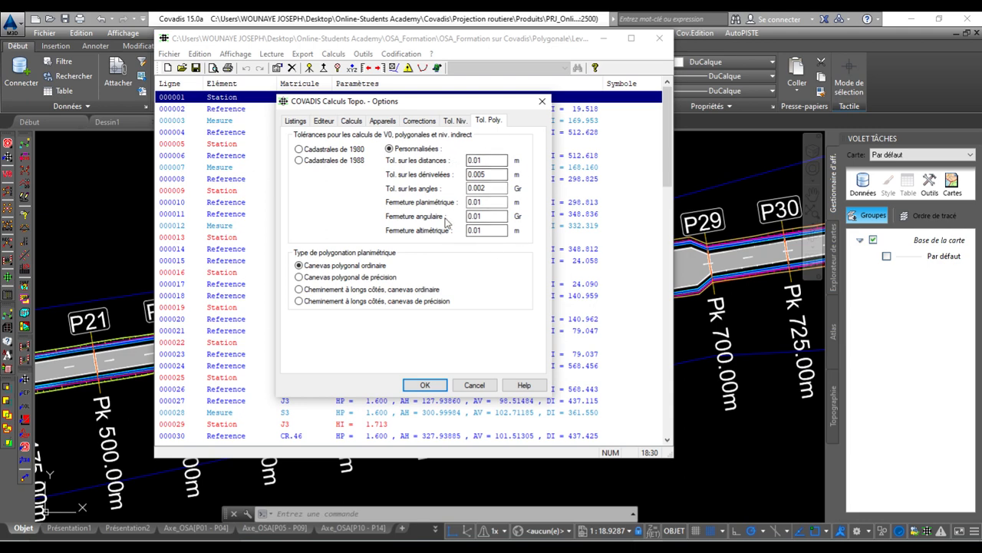
left_click(315, 161)
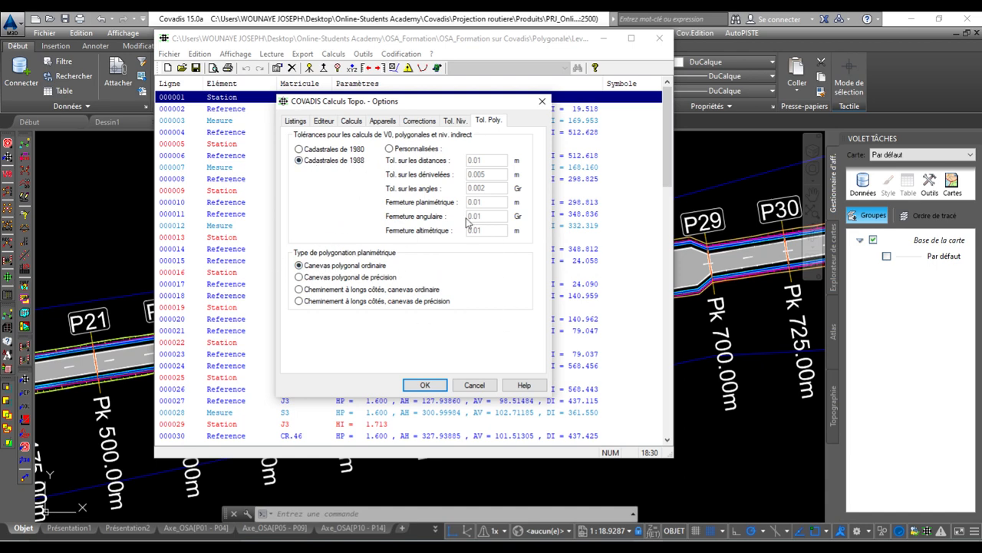
- Compare the alternative levelling and traverse tolerance choices, returning both to "Cadastrales de 1988"
left_click(460, 121)
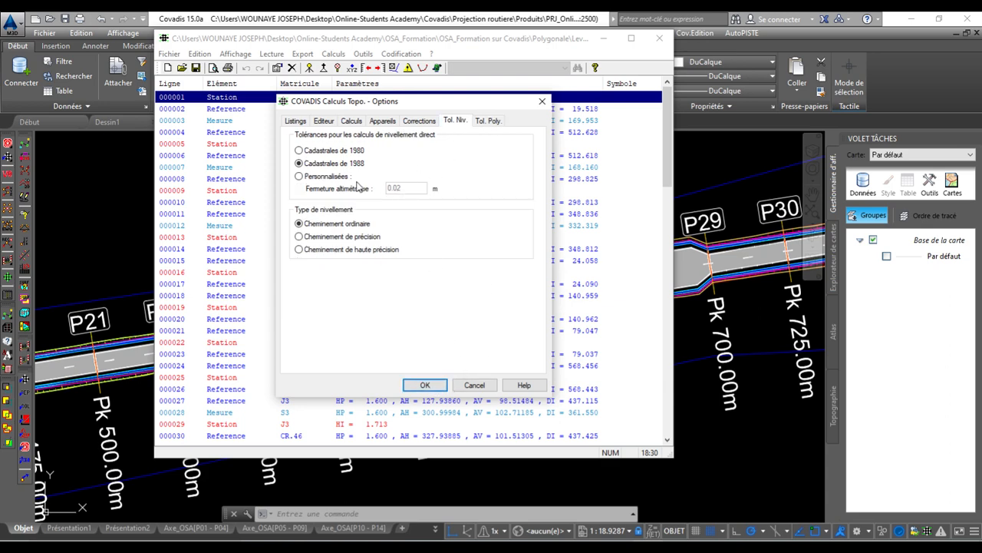
left_click(334, 178)
left_click(323, 151)
left_click(332, 163)
left_click(484, 121)
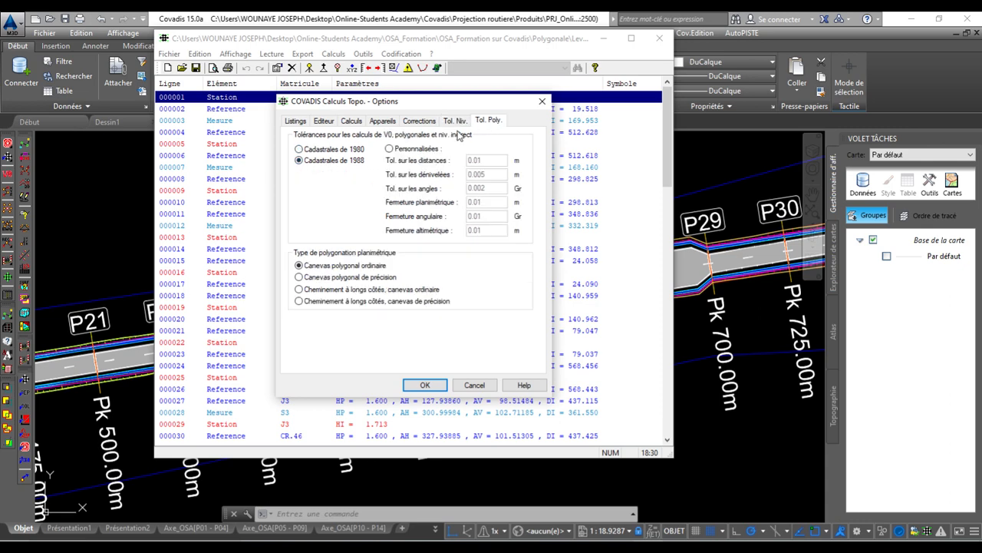
left_click(406, 149)
left_click(313, 162)
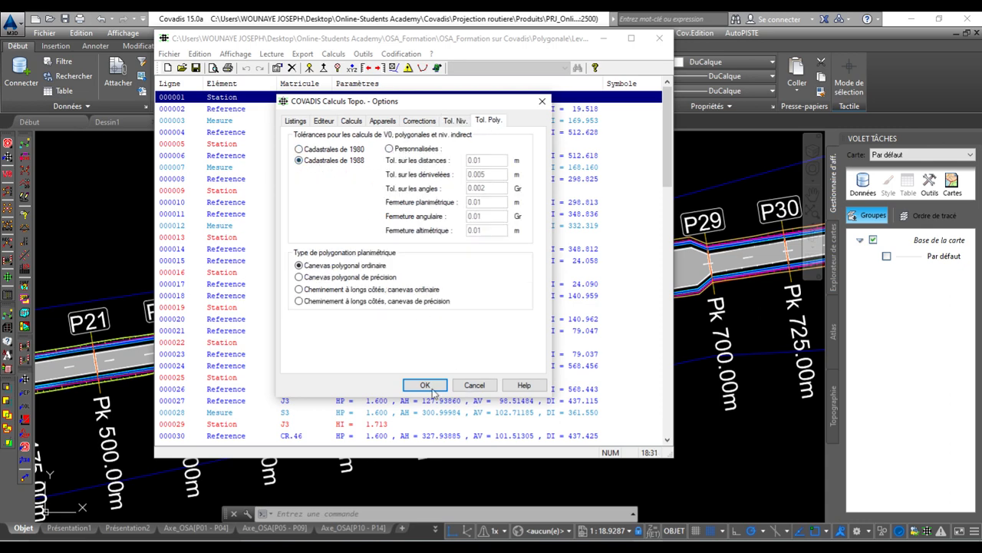